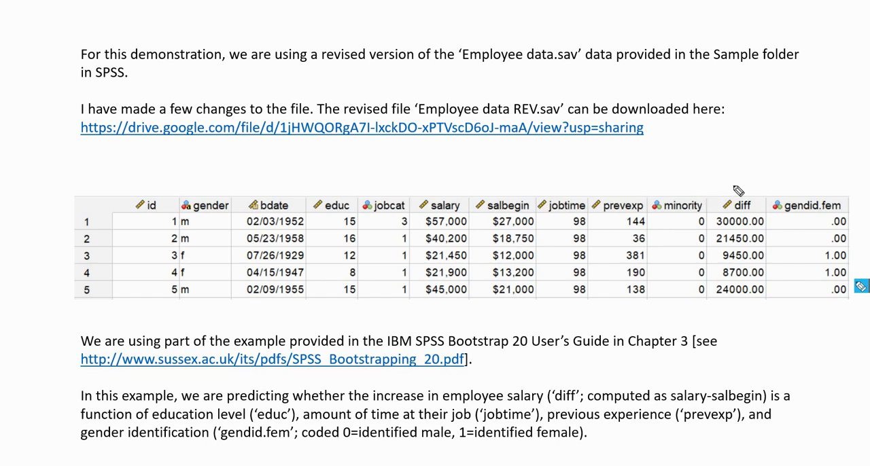
drag(731, 182, 745, 174)
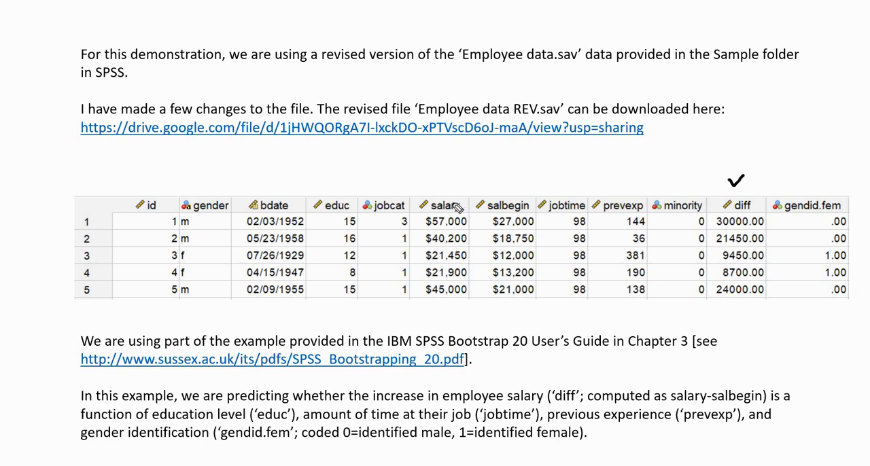
drag(441, 182, 452, 176)
drag(500, 180, 517, 171)
mouse_move(325, 175)
mouse_down()
mouse_move(332, 181)
mouse_move(342, 168)
mouse_up()
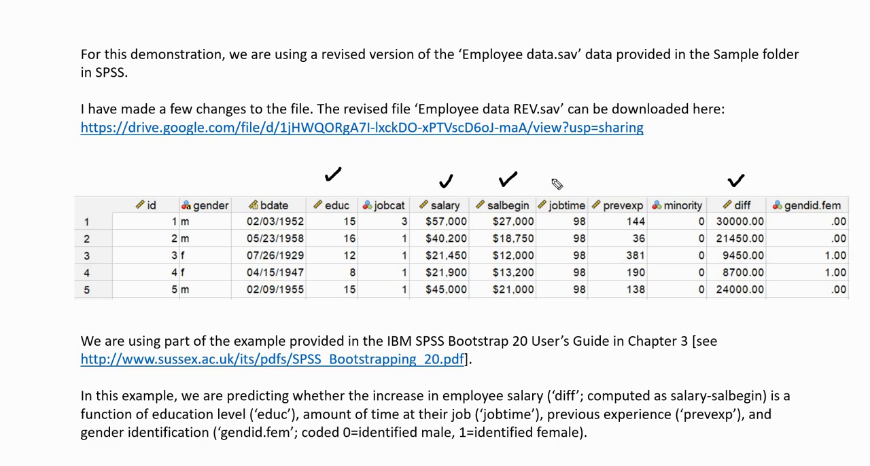
drag(552, 180, 618, 177)
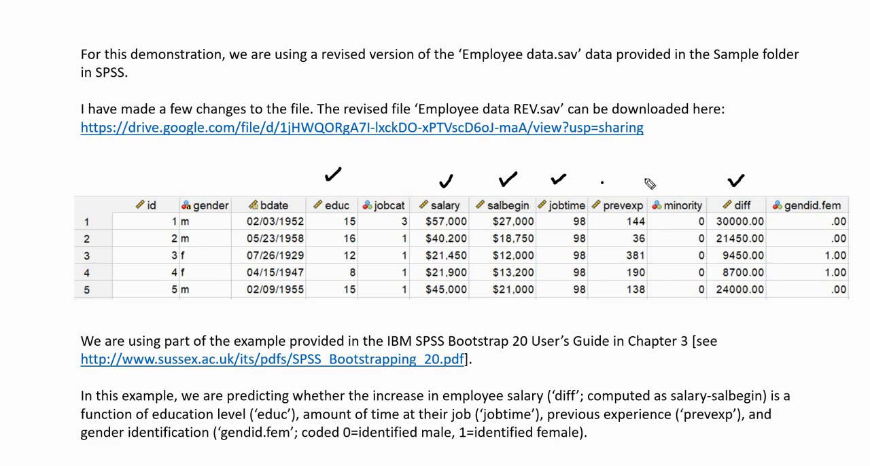
click(795, 180)
drag(829, 231, 847, 227)
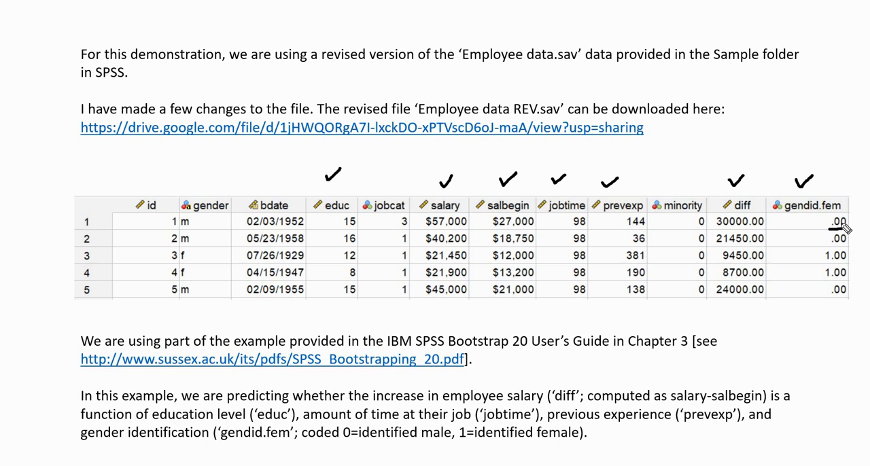
drag(828, 263, 847, 259)
key(e)
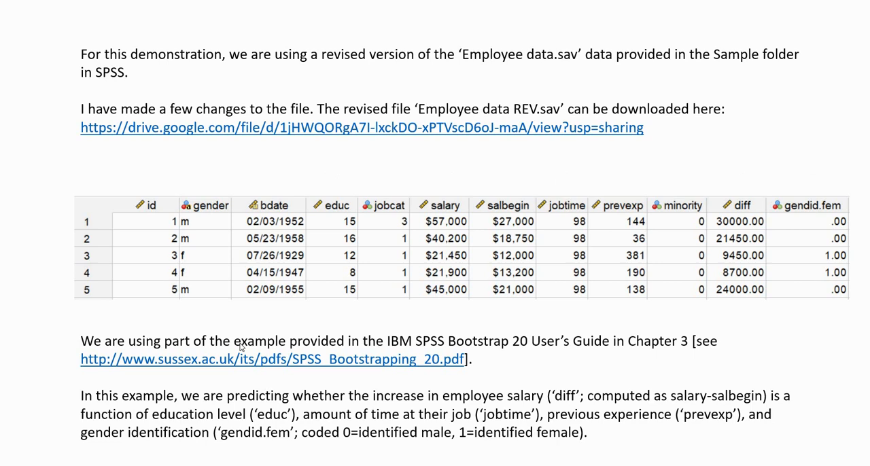
- Switch to the SPSS data editor with Employee data REV.sav and look over the diff and educ variables
key(alt+Tab)
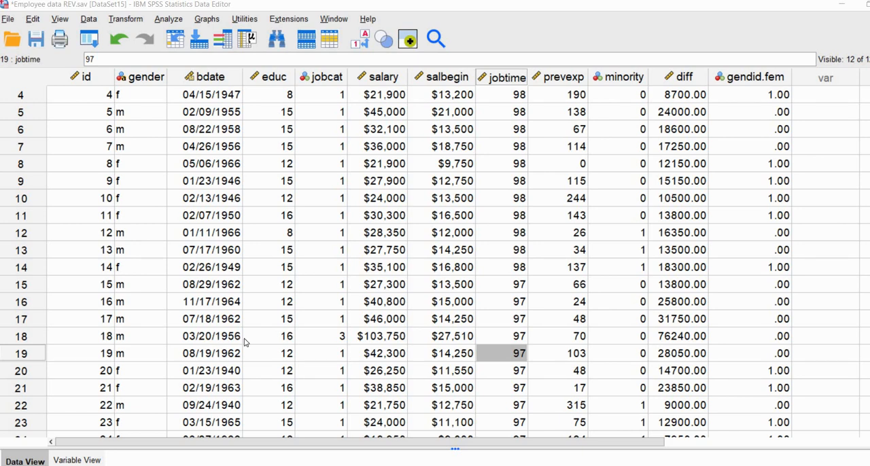
click(670, 78)
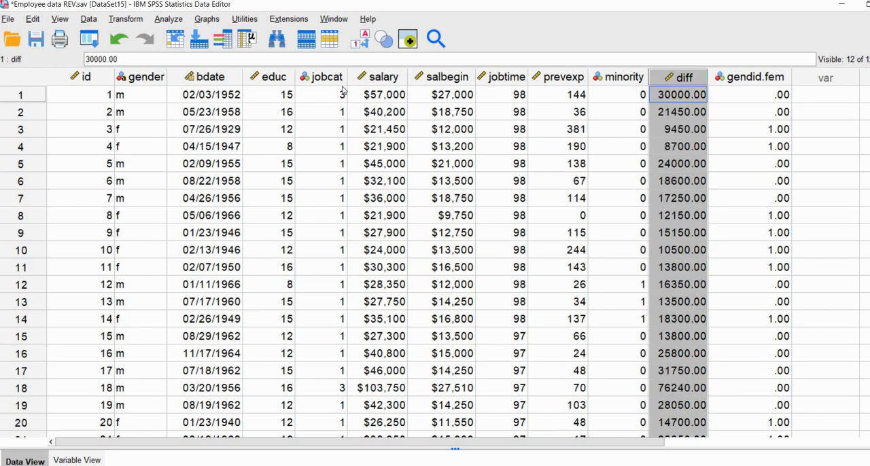
click(279, 78)
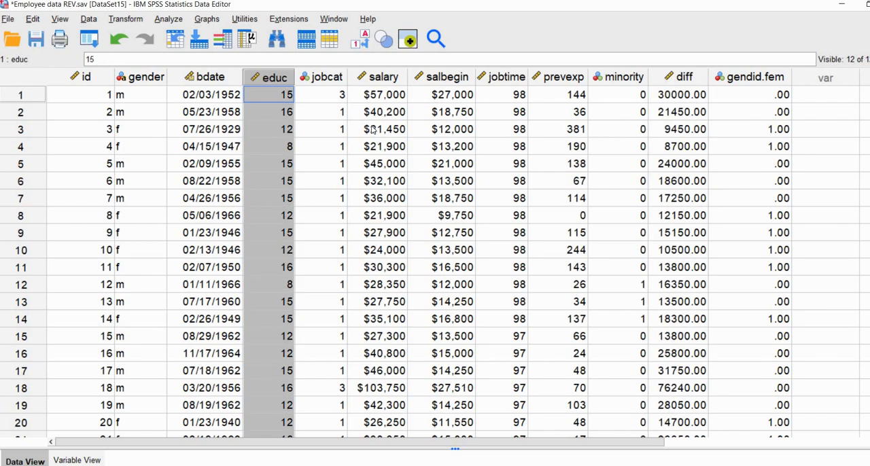
click(365, 200)
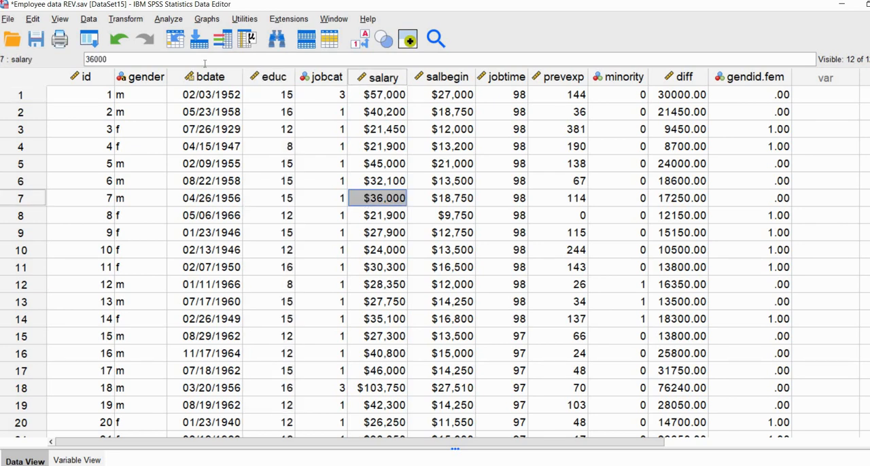
- Set up a linear regression with diff as the dependent variable and Educational Level (years) as the independent variable
click(168, 20)
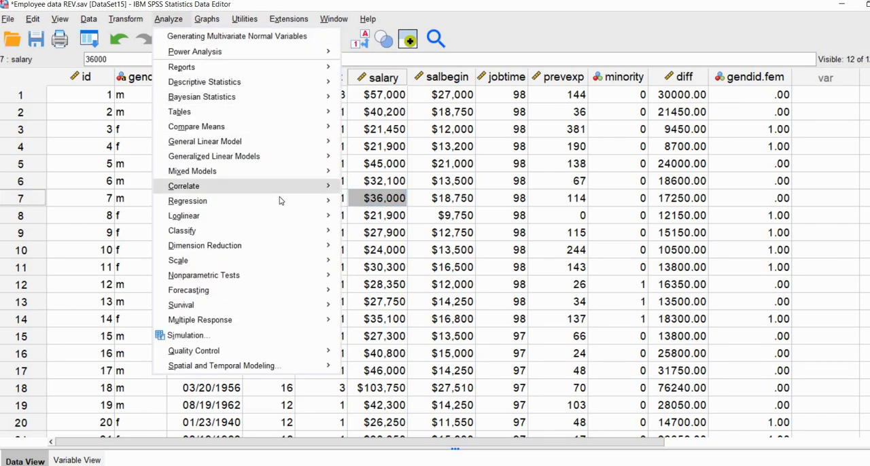
mouse_move(277, 200)
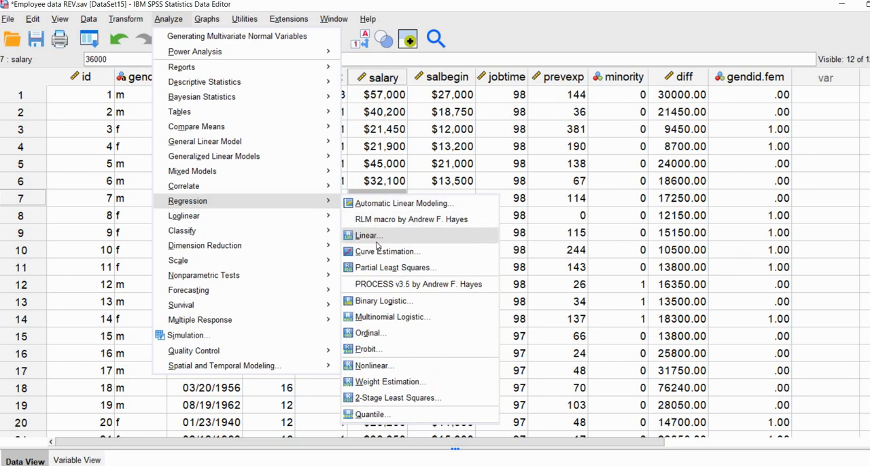
click(367, 235)
click(324, 266)
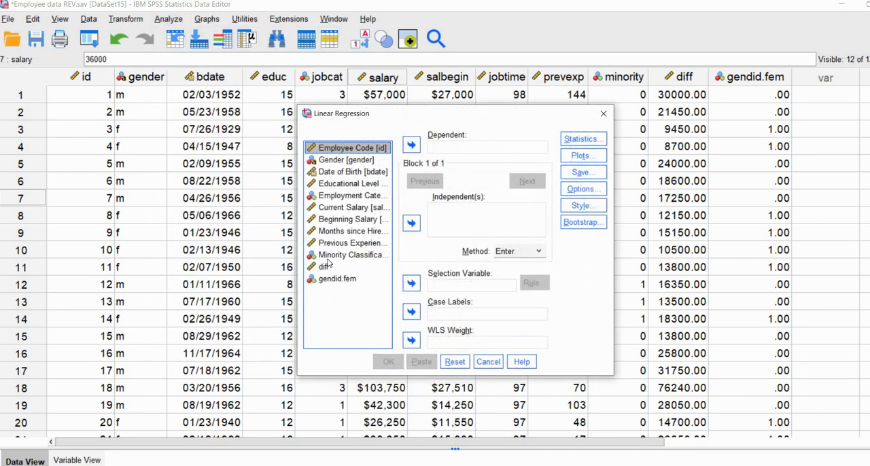
click(407, 149)
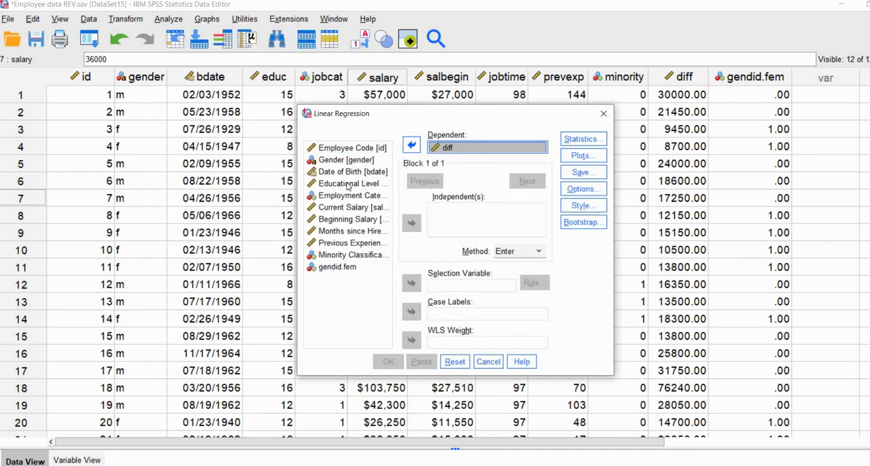
click(379, 185)
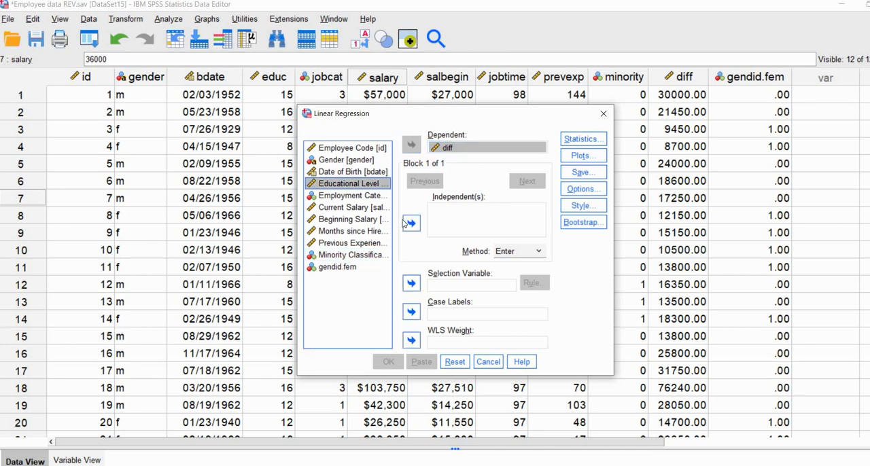
click(410, 223)
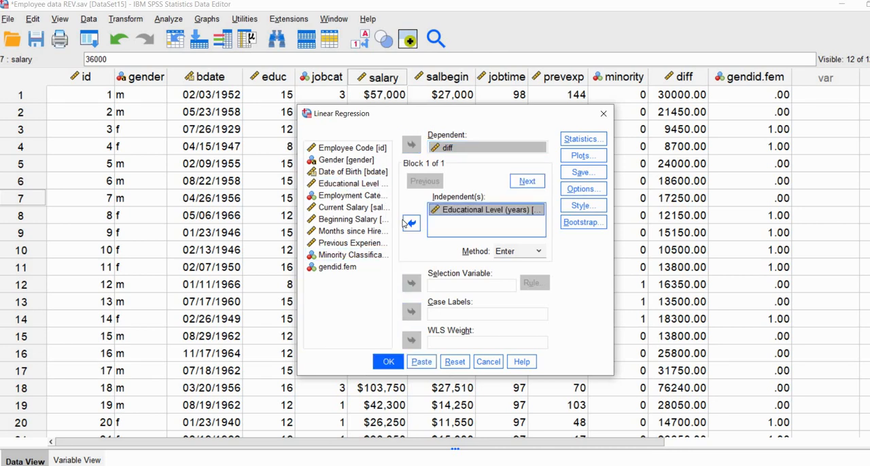
- Add 95% confidence intervals for the coefficients to the regression statistics
click(570, 142)
click(569, 141)
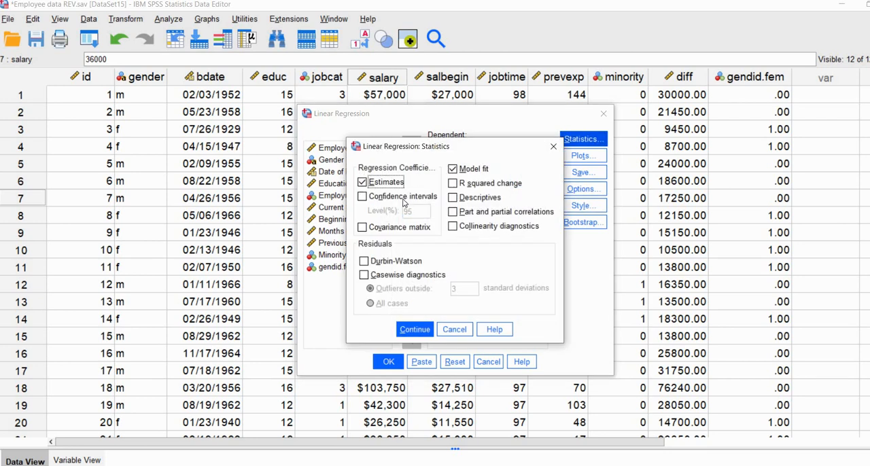
click(380, 197)
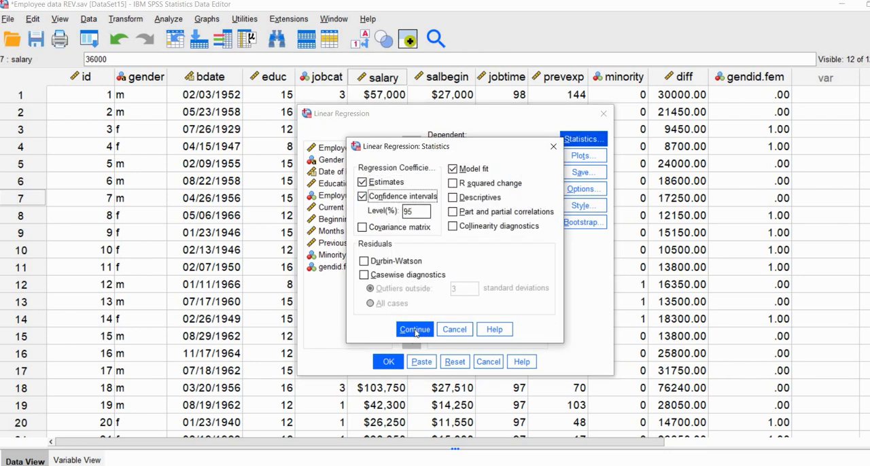
click(414, 329)
- Request a scatterplot of *SRESID on Y against *ZPRED on X, plus a histogram and normal probability plot of the standardized residuals
click(581, 157)
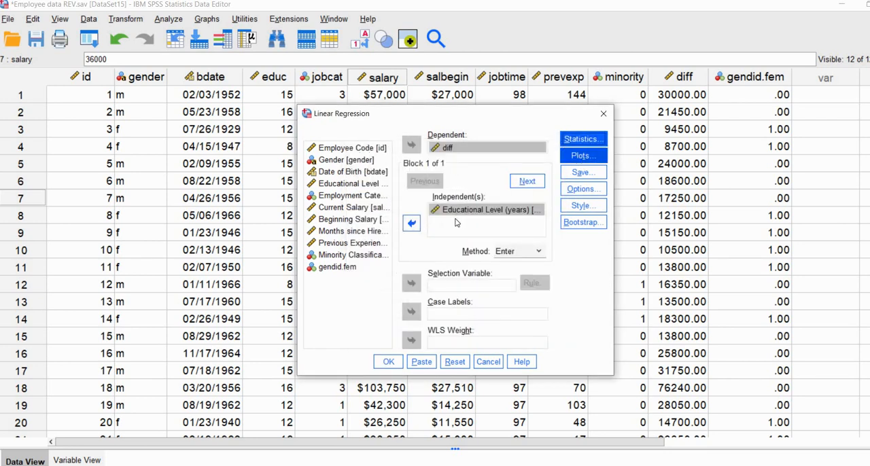
click(360, 184)
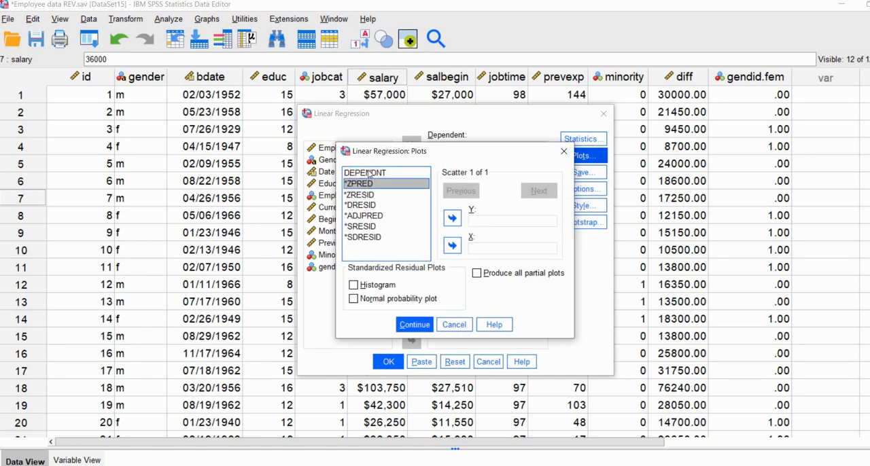
click(452, 246)
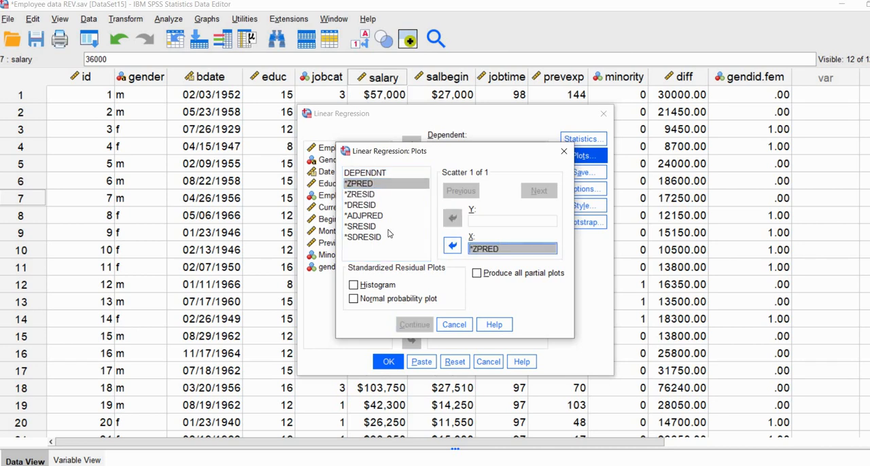
click(426, 230)
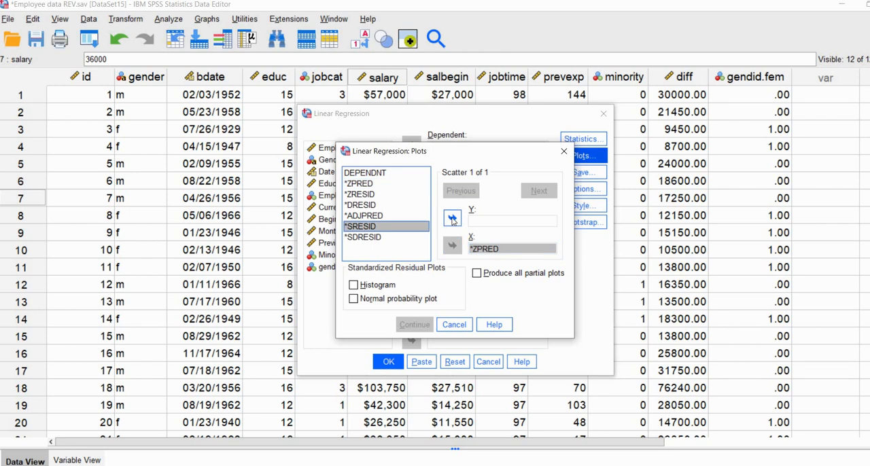
click(453, 218)
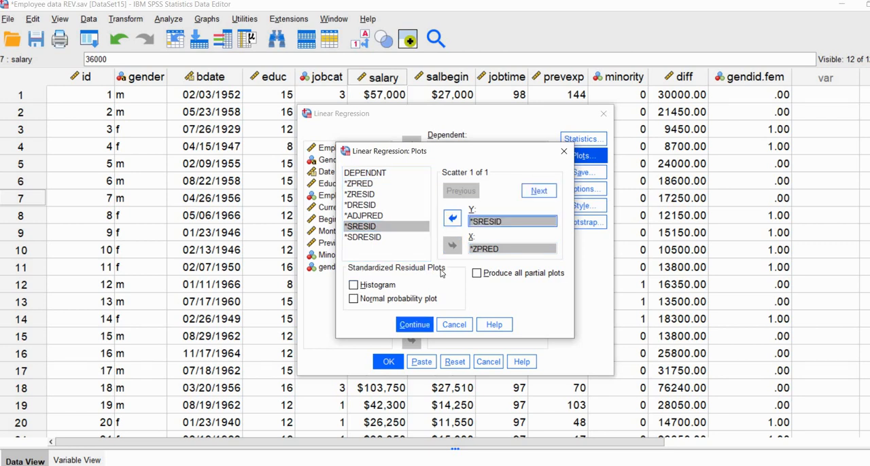
click(355, 286)
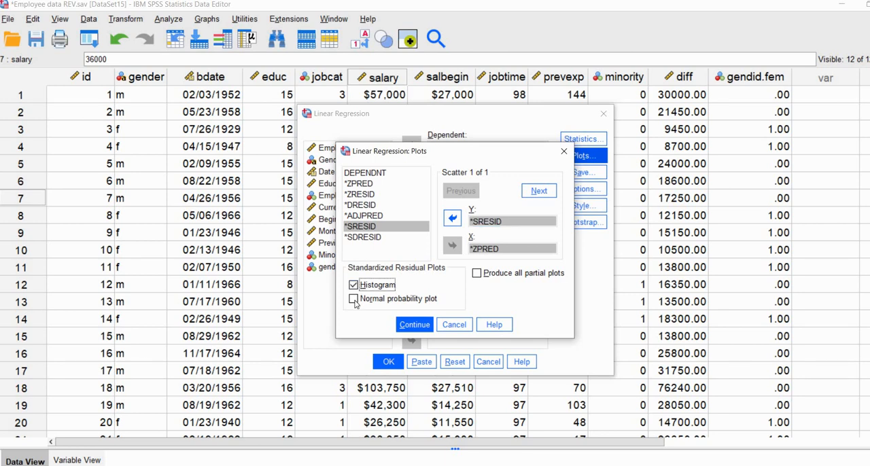
click(353, 299)
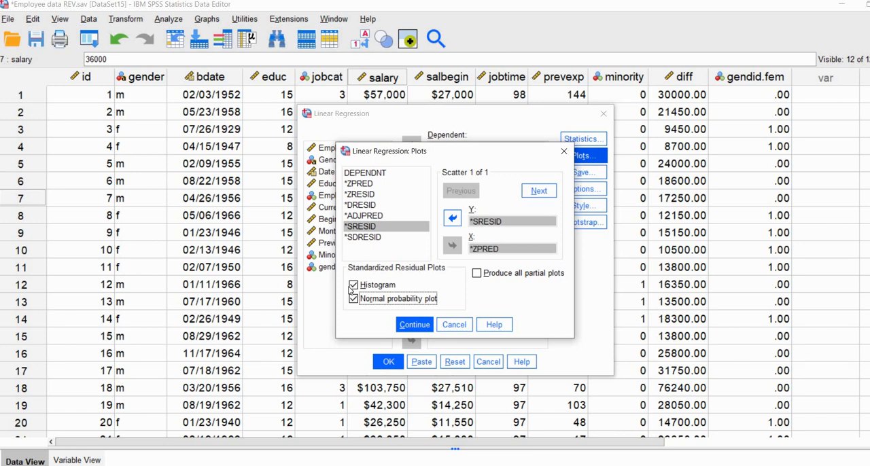
click(415, 327)
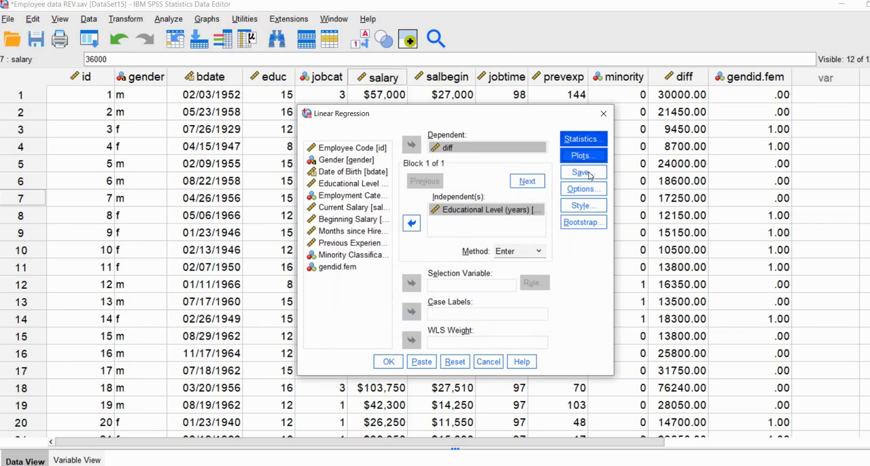
- Choose to save unstandardized predicted values together with unstandardized and studentized residuals as new variables
click(583, 172)
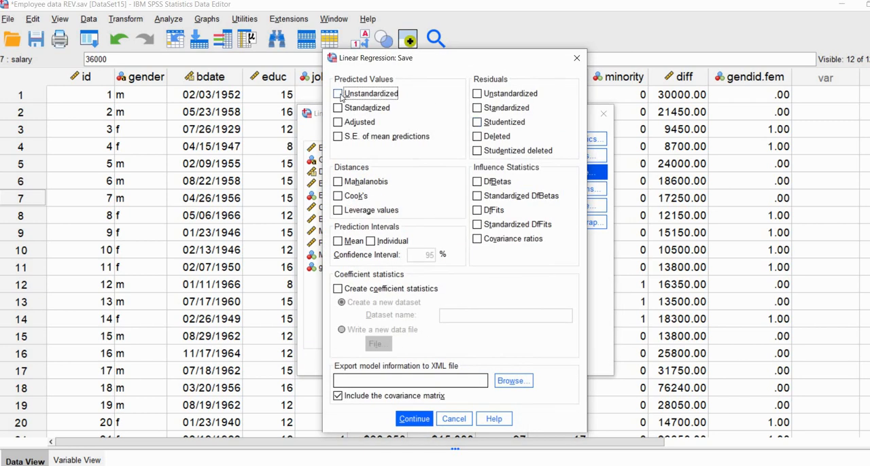
click(337, 94)
click(533, 92)
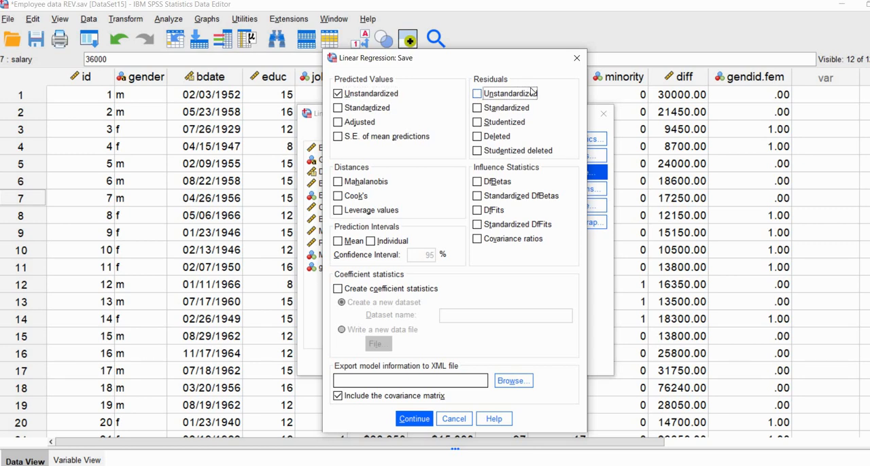
click(486, 123)
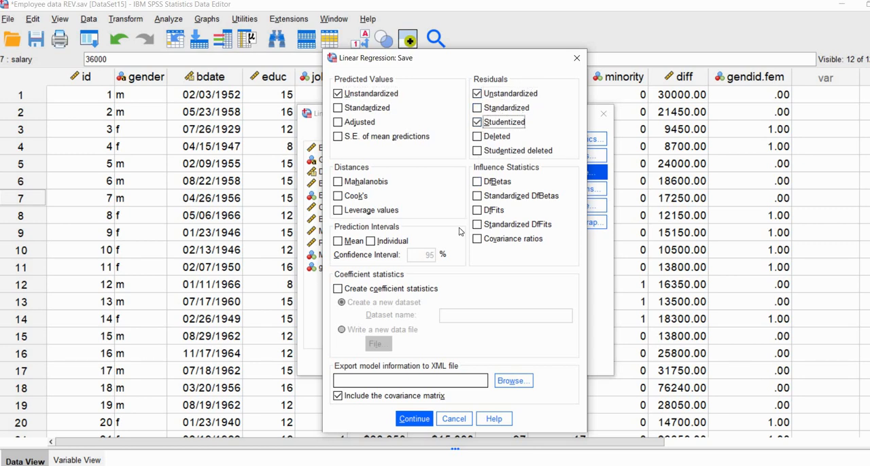
click(425, 420)
- Run the linear regression and show its results in a maximized output viewer
click(391, 414)
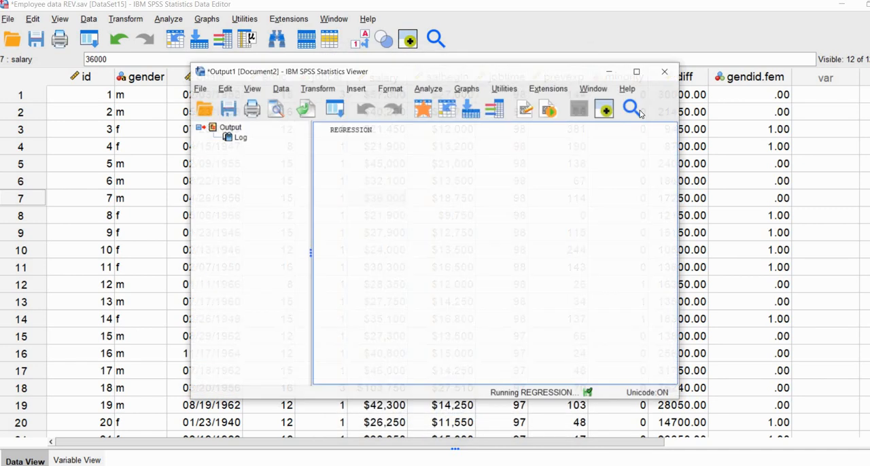
click(636, 71)
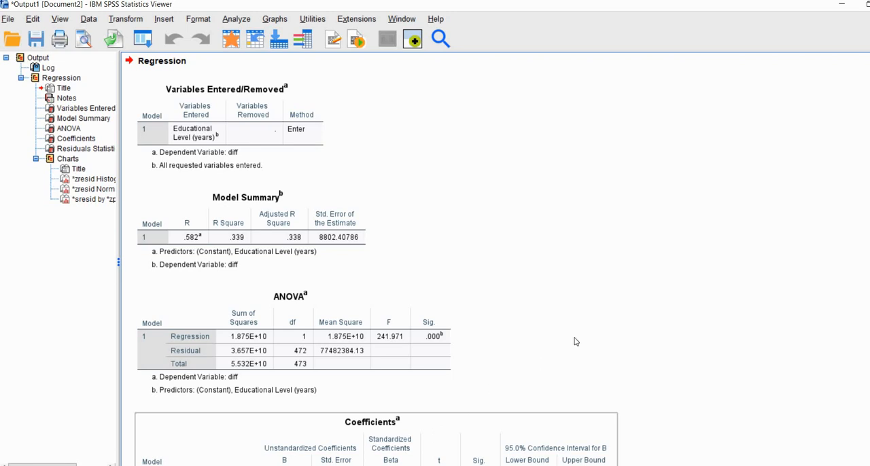
scroll(575, 341, down, 2)
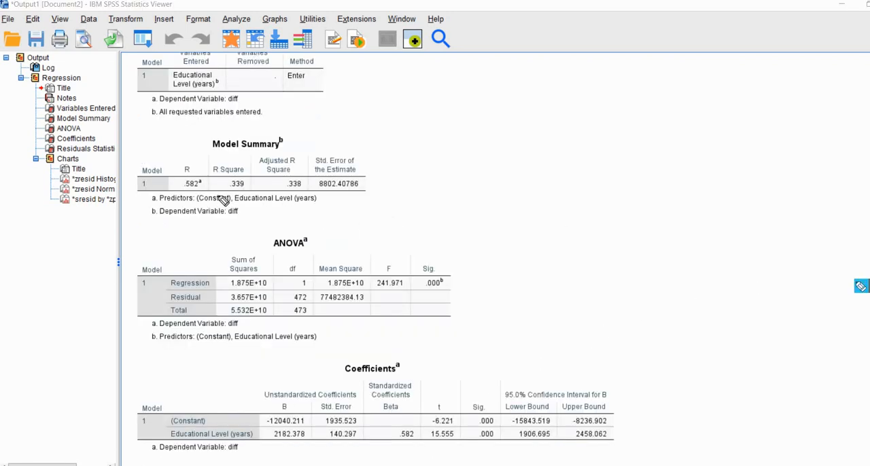
- Examine R Square in the Model Summary and the F test with its significance in the ANOVA table
drag(216, 196, 243, 196)
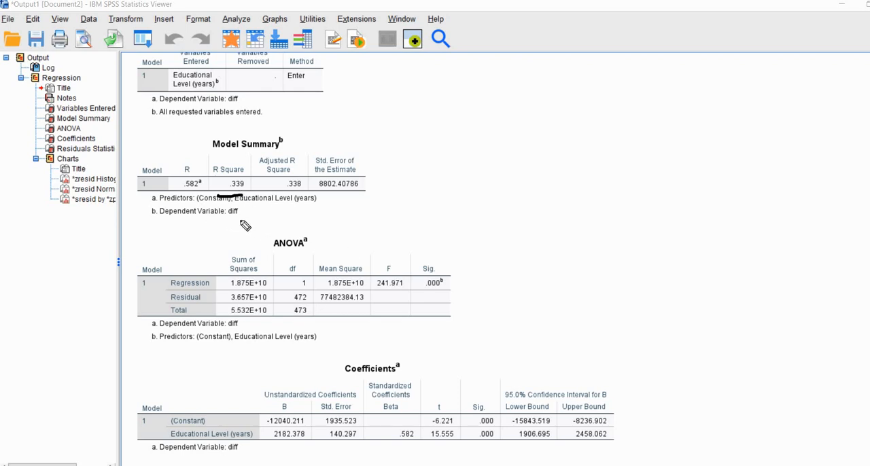
drag(227, 218, 238, 217)
drag(391, 294, 439, 294)
- Examine the Coefficients table's B, Std. Error and t columns for the constant and Educational Level (years)
scroll(829, 322, down, 3)
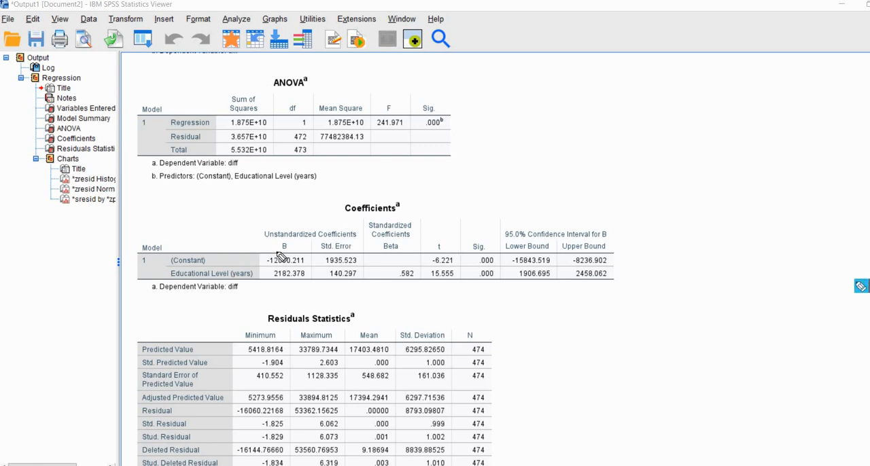
mouse_move(296, 251)
mouse_down()
mouse_move(256, 254)
mouse_move(261, 263)
mouse_up()
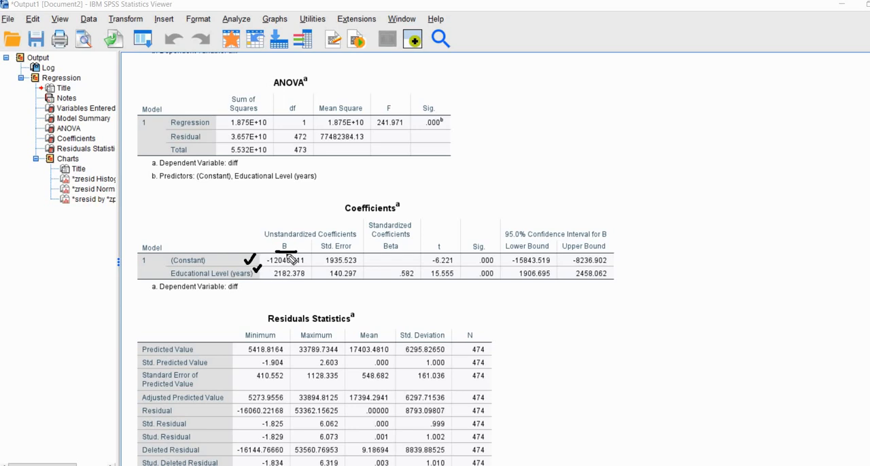
mouse_move(329, 254)
mouse_down()
mouse_move(357, 251)
mouse_move(315, 253)
mouse_move(335, 259)
mouse_move(356, 247)
mouse_move(338, 254)
mouse_up()
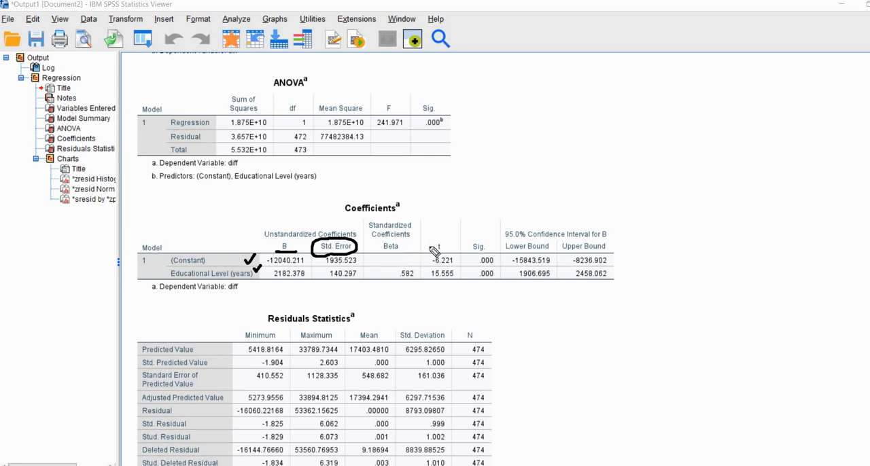
mouse_move(443, 240)
mouse_down()
mouse_move(427, 255)
mouse_move(450, 258)
mouse_move(446, 236)
mouse_up()
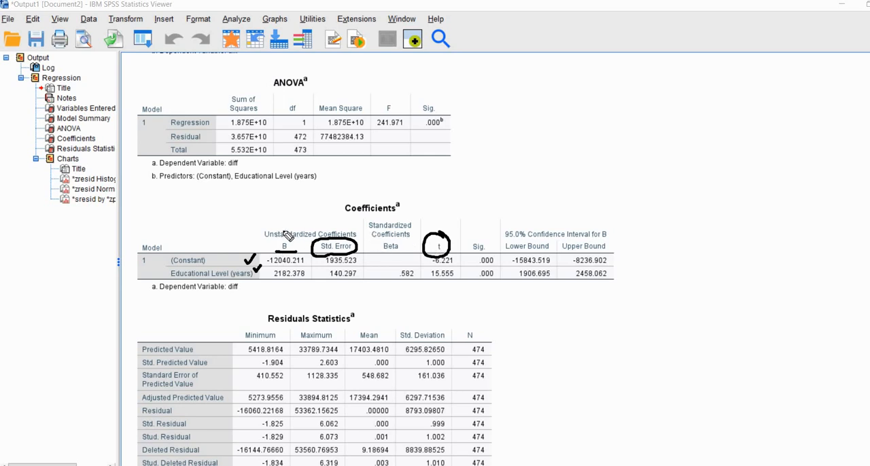
- Examine the Coefficients table's unstandardized coefficients, their significance, and the 95% confidence interval for B
mouse_move(284, 228)
mouse_down()
mouse_move(297, 221)
mouse_move(339, 229)
mouse_up()
mouse_move(469, 242)
mouse_down()
mouse_move(486, 241)
mouse_move(482, 253)
mouse_move(491, 241)
mouse_up()
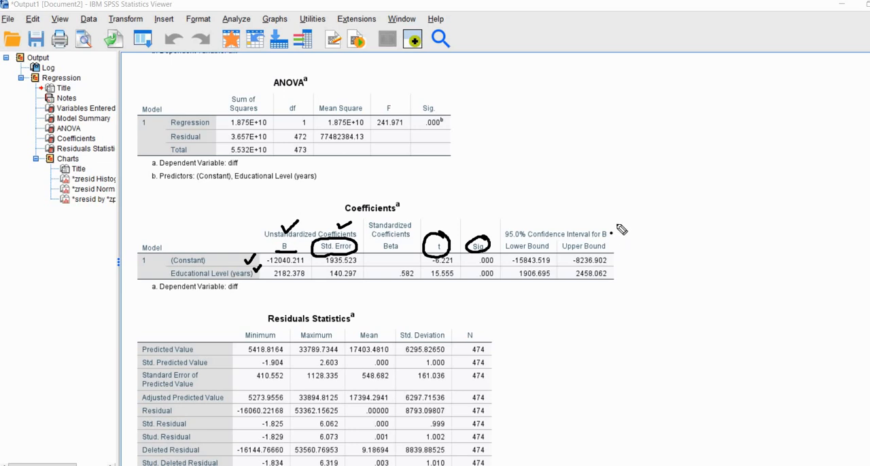
drag(610, 233, 628, 226)
key(Escape)
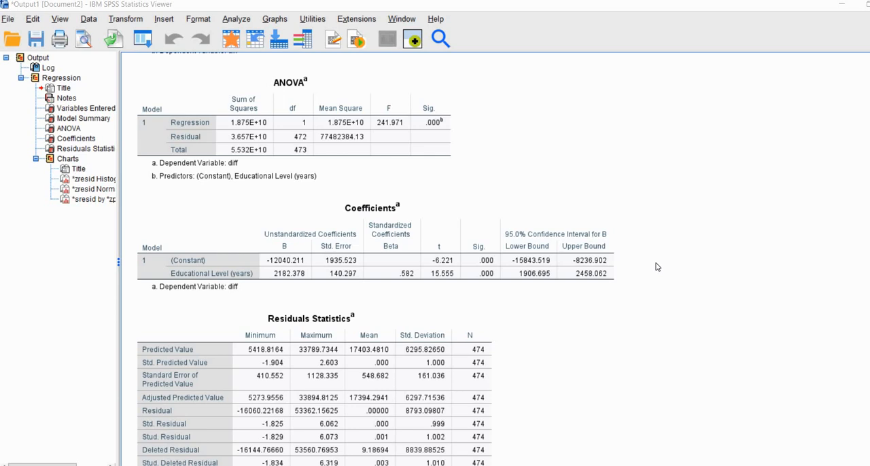
- Examine the Residuals Statistics table and the standardized residual histogram, focusing on its upper tail beyond about 4
scroll(657, 267, down, 2)
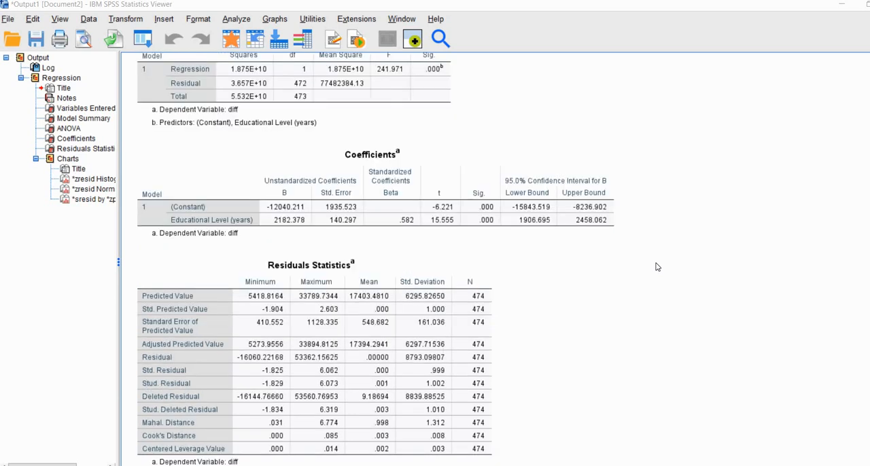
scroll(656, 266, down, 15)
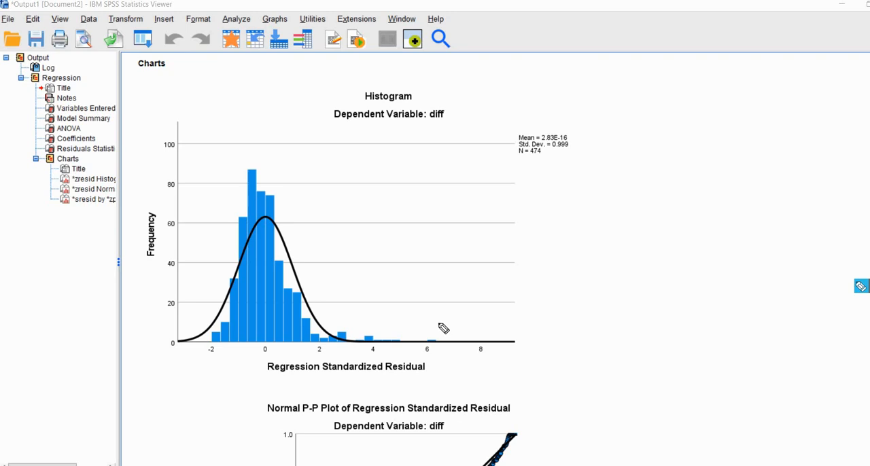
drag(438, 323, 359, 338)
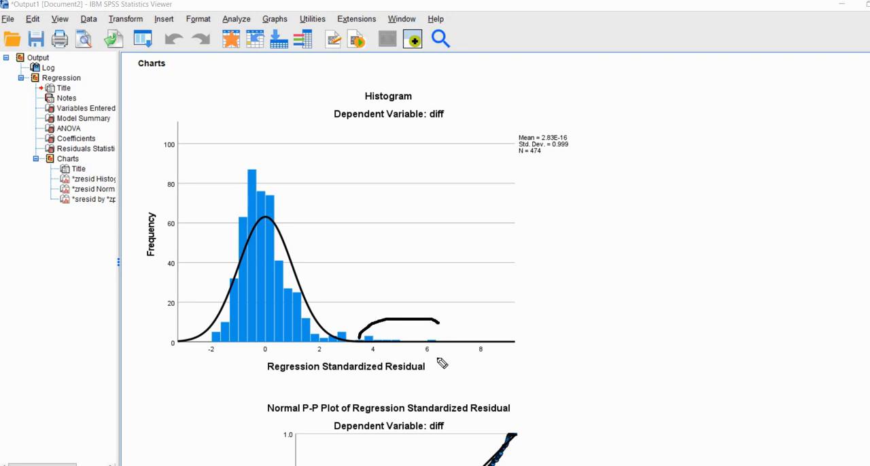
drag(438, 359, 438, 324)
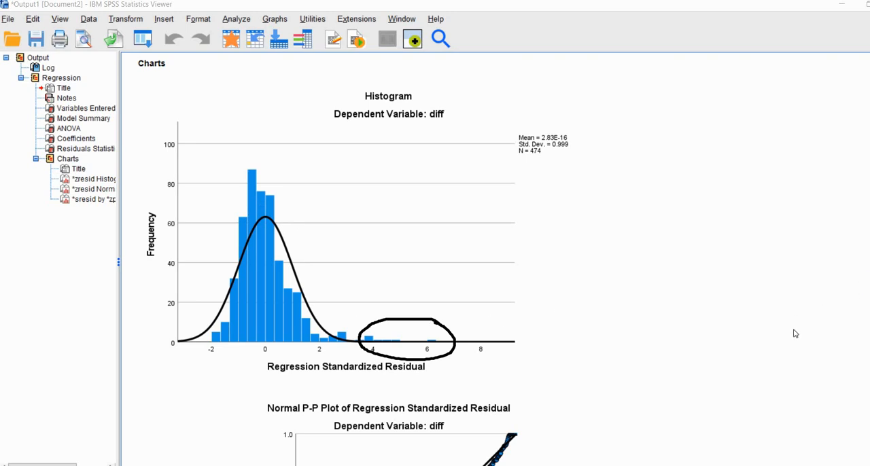
- Examine how the points in the Normal P-P plot of the standardized residuals follow the diagonal line
scroll(775, 328, down, 5)
scroll(774, 328, down, 3)
click(306, 127)
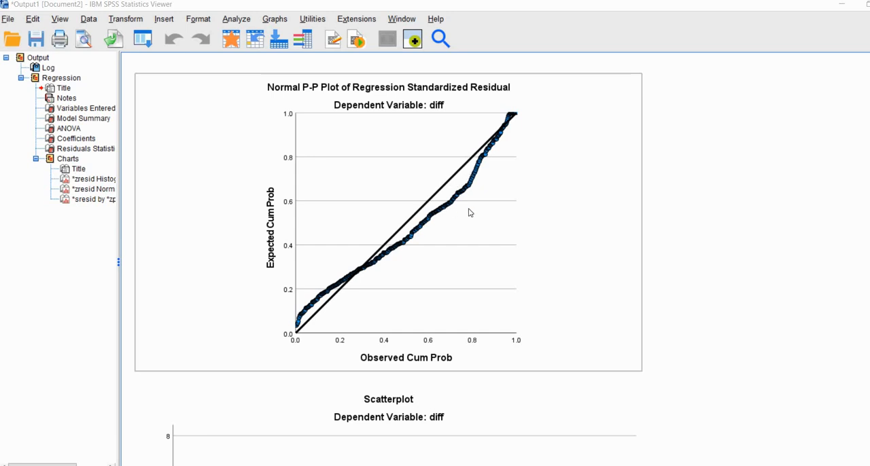
click(688, 238)
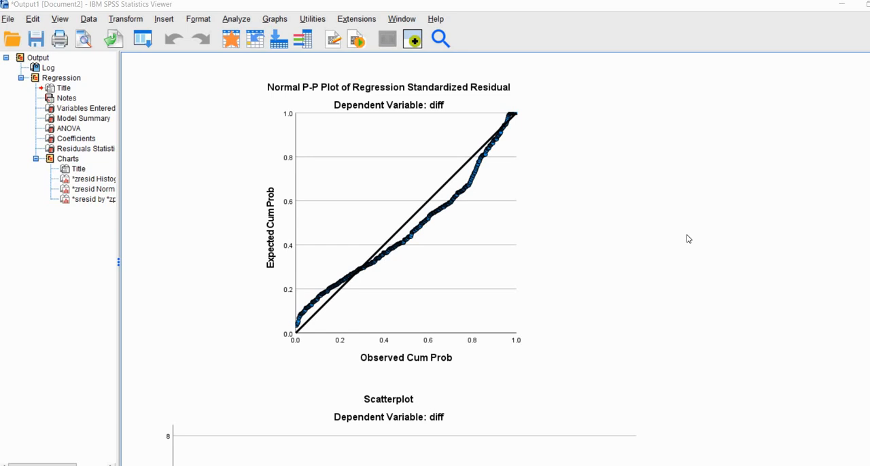
- Examine the scatterplot of studentized residuals against standardized predicted values, comparing the residual spread at low and high predicted values
scroll(688, 239, down, 5)
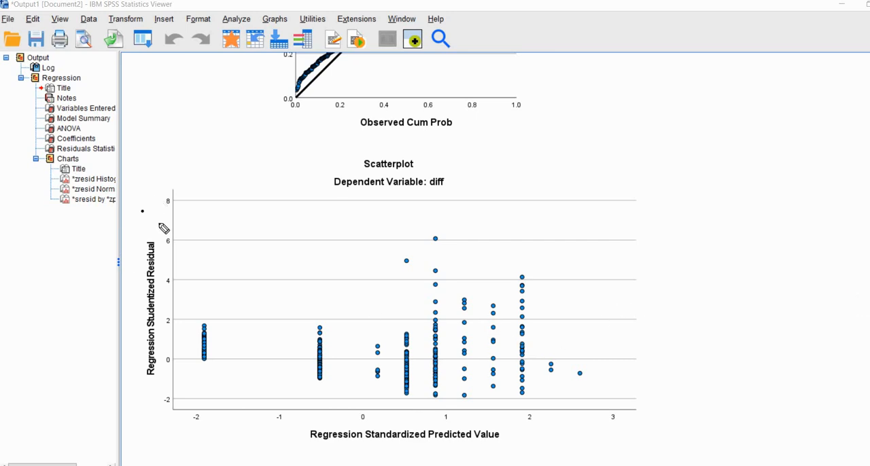
drag(142, 209, 158, 197)
drag(506, 429, 525, 422)
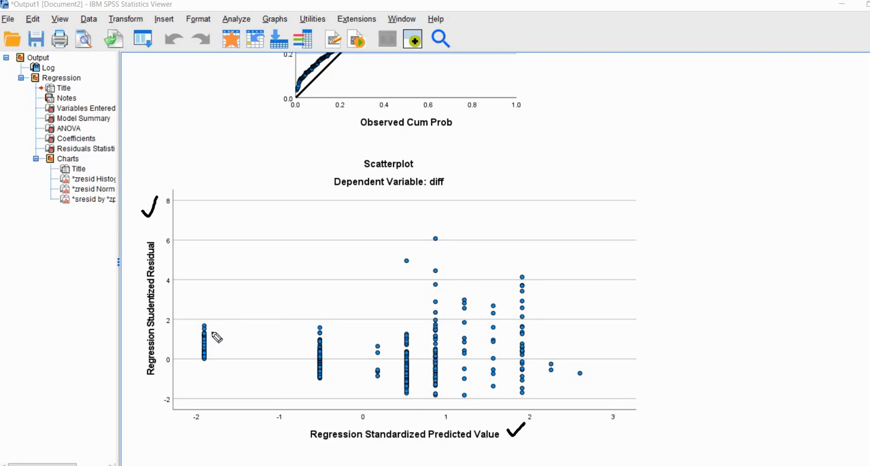
drag(213, 331, 204, 319)
mouse_move(196, 363)
mouse_down()
mouse_move(219, 345)
mouse_move(213, 321)
mouse_up()
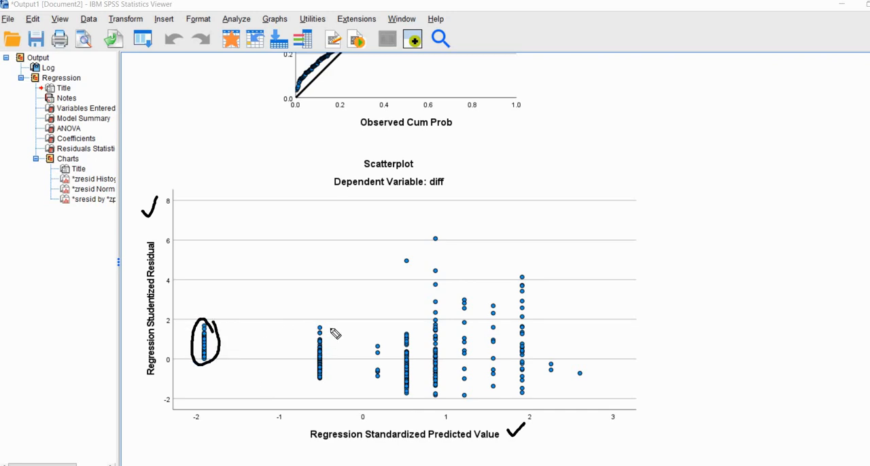
mouse_move(331, 337)
mouse_down()
mouse_move(326, 318)
mouse_move(304, 354)
mouse_up()
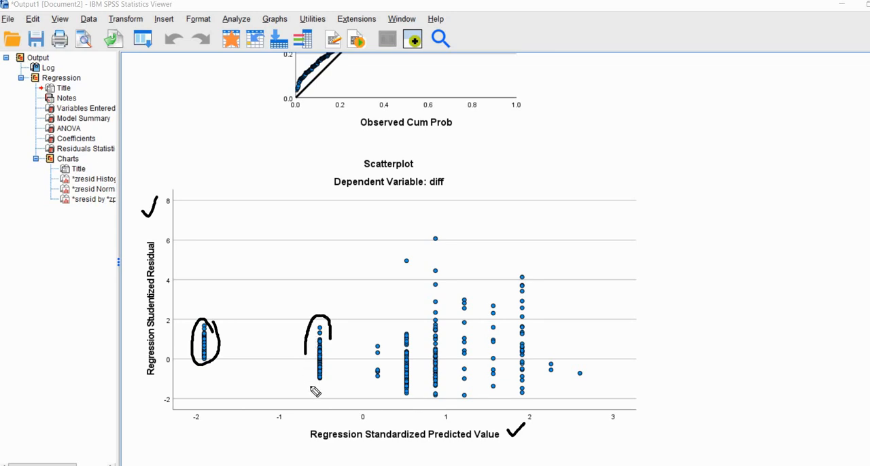
drag(311, 389, 333, 335)
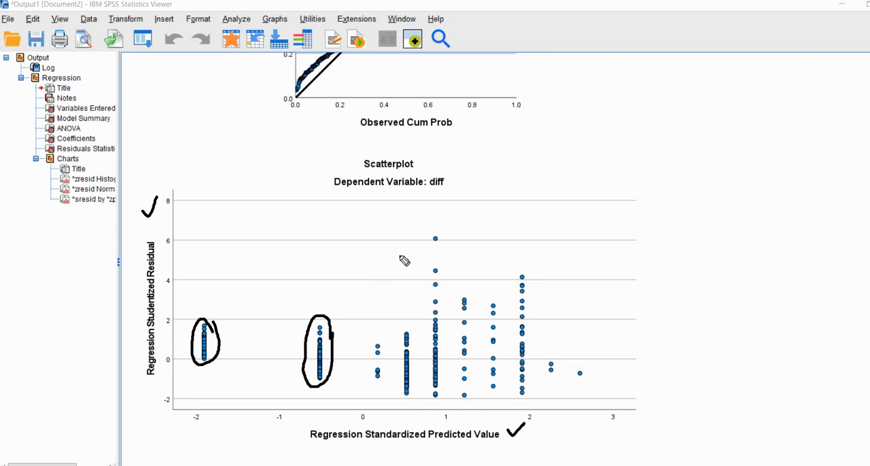
drag(352, 277, 470, 218)
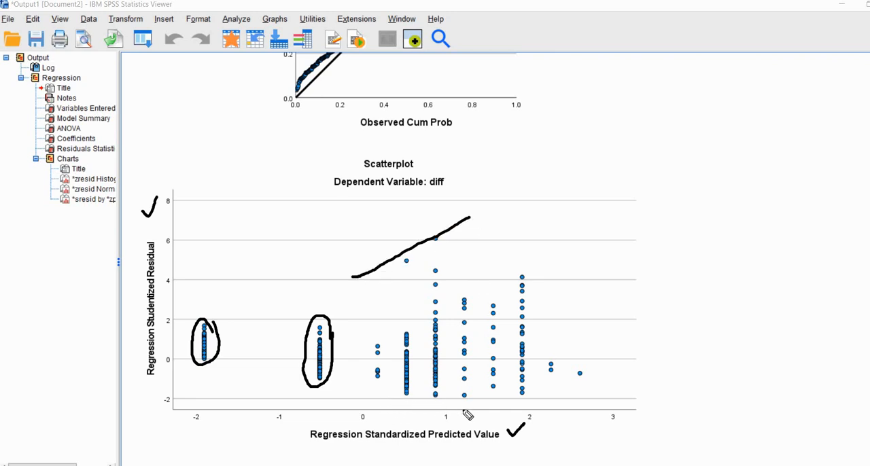
drag(384, 398, 526, 410)
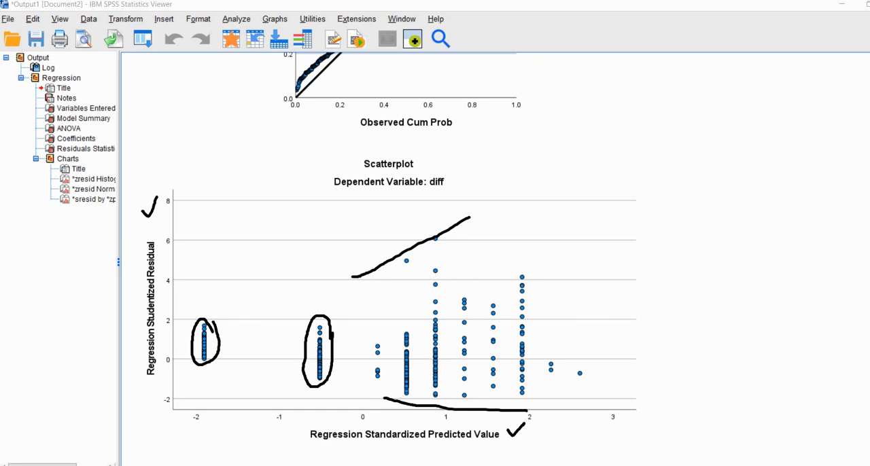
click(856, 300)
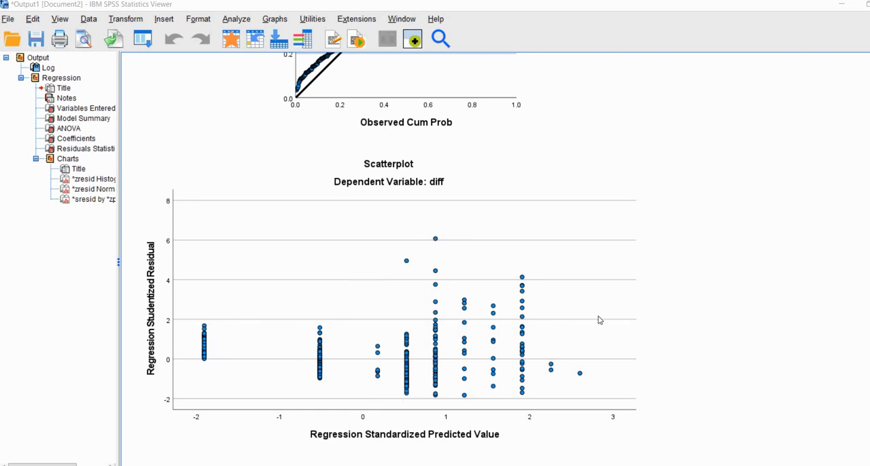
click(599, 319)
click(722, 288)
- Switch to the Data Editor and examine the saved predicted values PRE_1 and unstandardized residuals RES_1
click(119, 459)
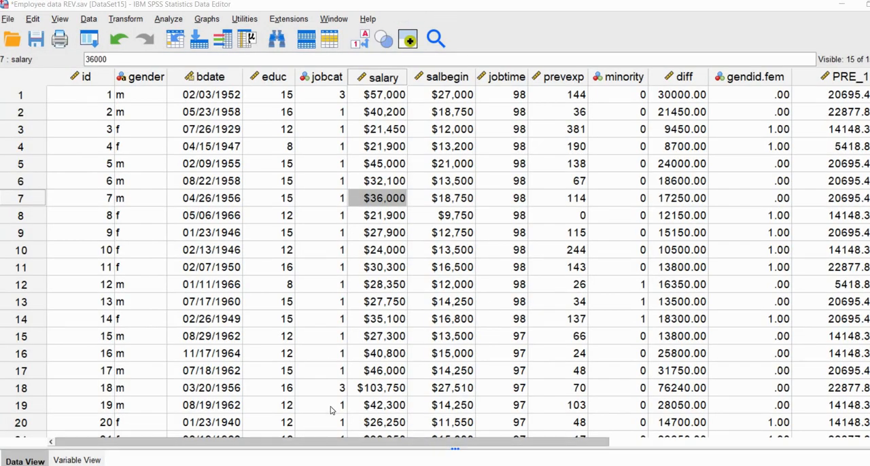
drag(338, 444, 556, 444)
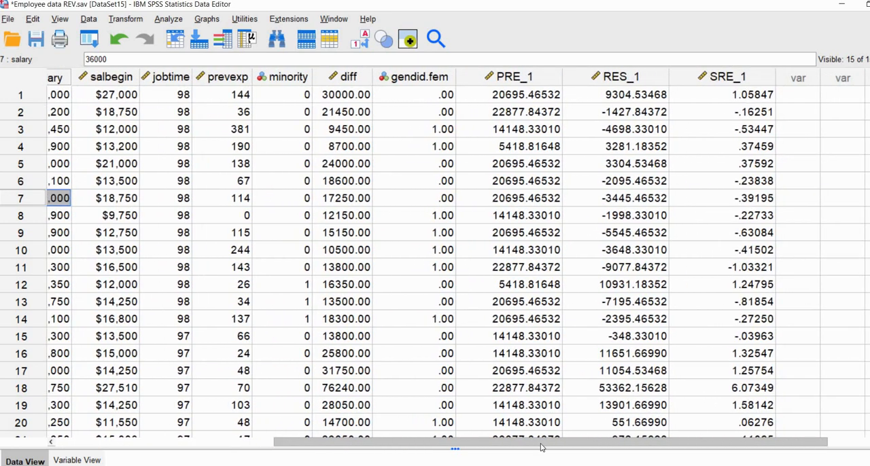
click(499, 81)
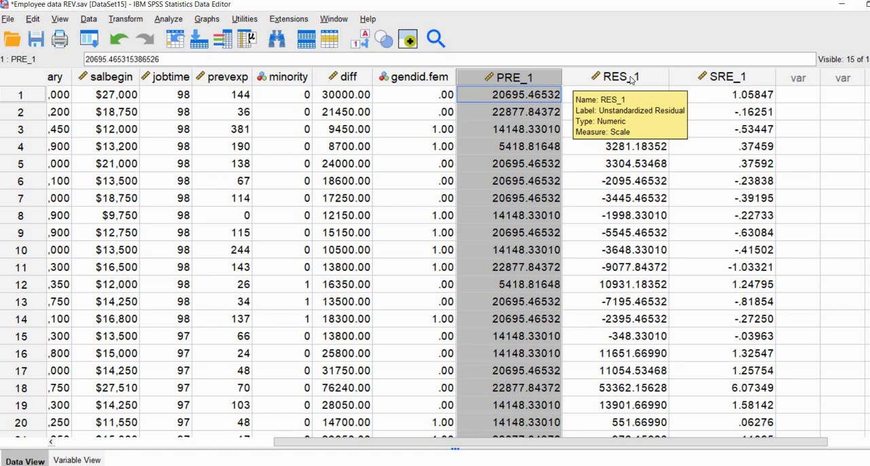
click(630, 80)
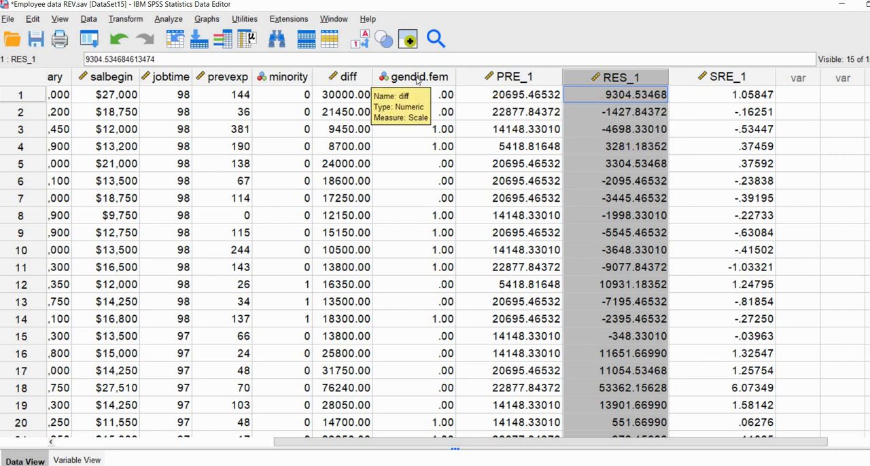
- Compare the diff column with PRE_1 and RES_1, and examine the studentized residuals in SRE_1
click(361, 79)
click(508, 79)
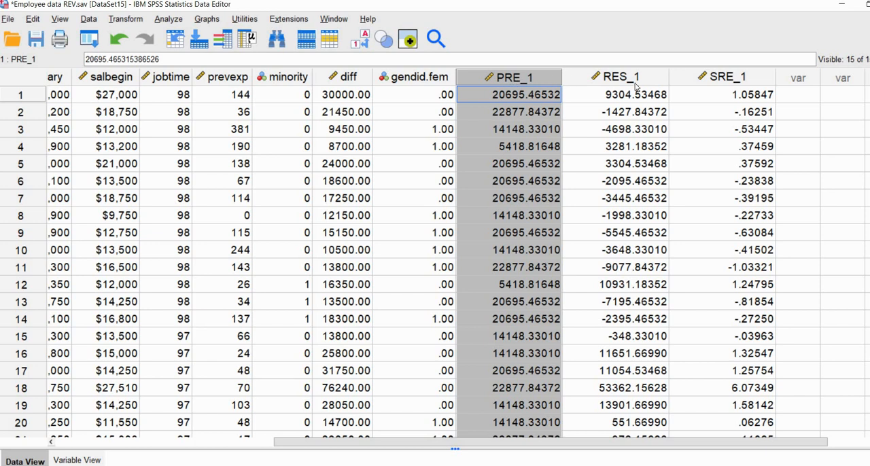
click(367, 79)
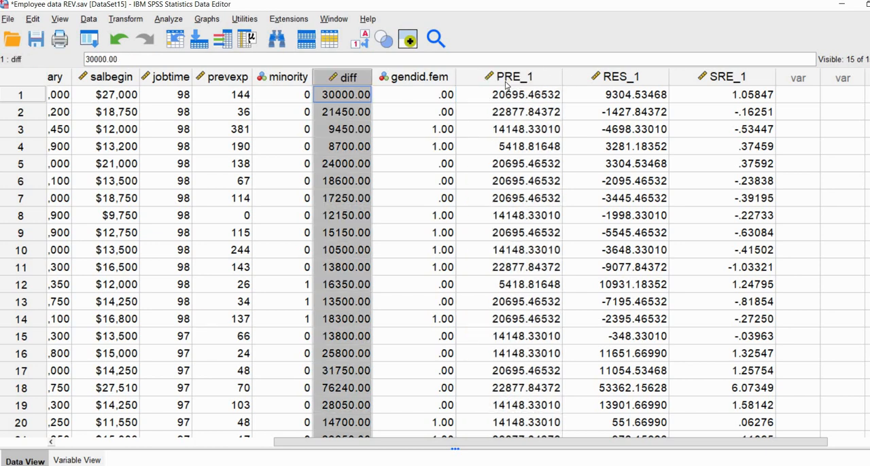
click(524, 85)
click(611, 77)
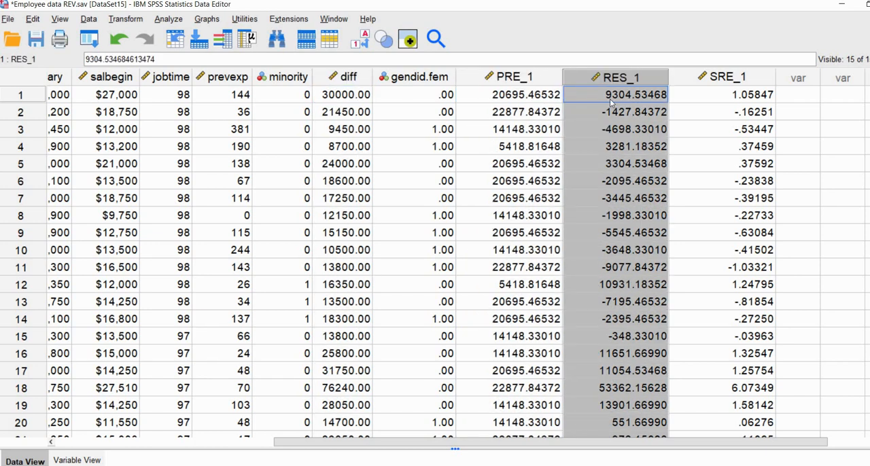
click(726, 78)
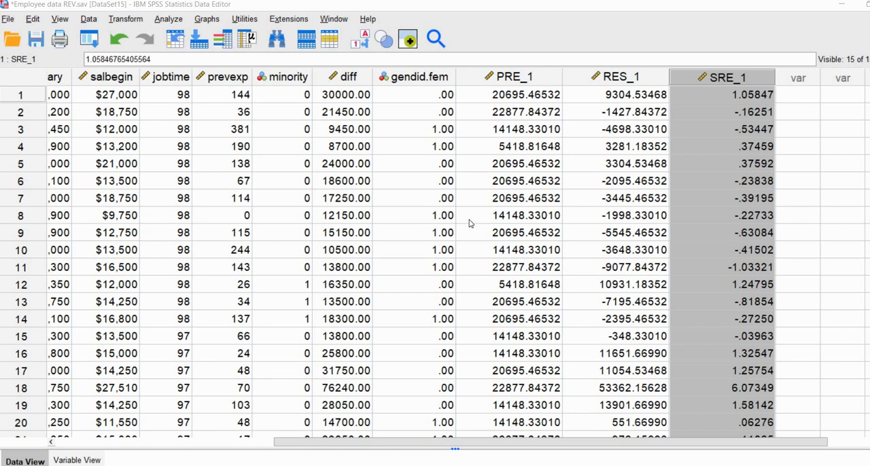
click(494, 184)
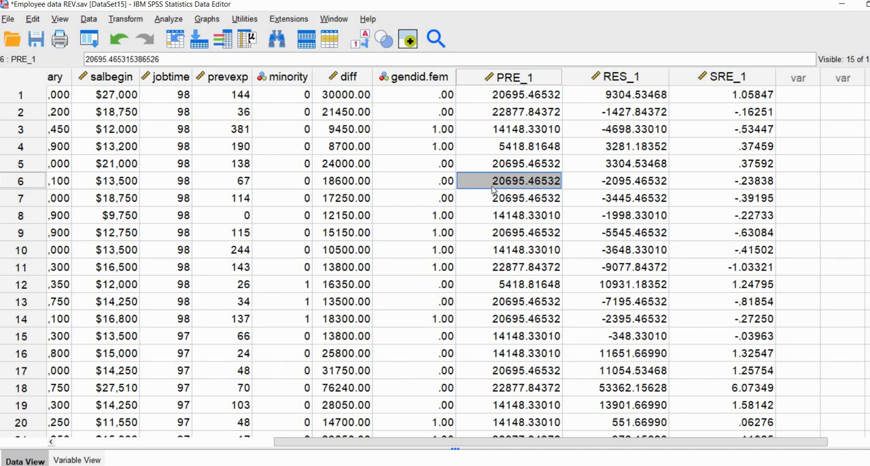
- Create a simple scatterplot with Unstandardized Residual on the Y axis and Educational Level (years) on the X axis, and view it
click(207, 20)
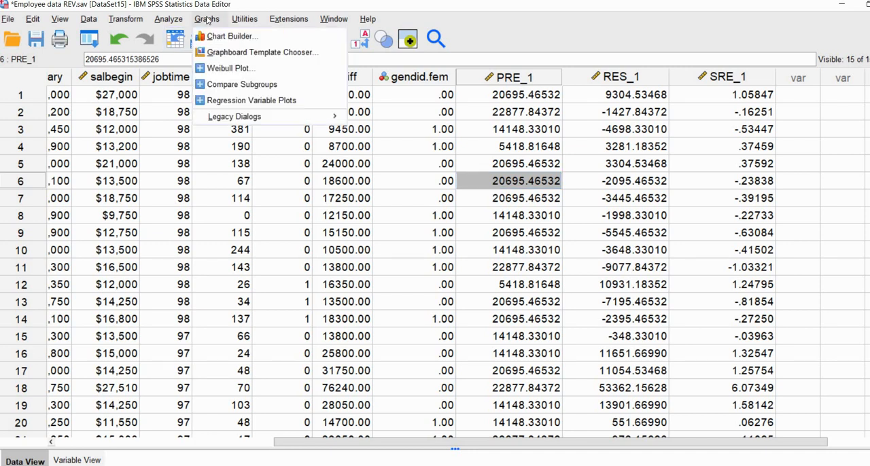
mouse_move(295, 122)
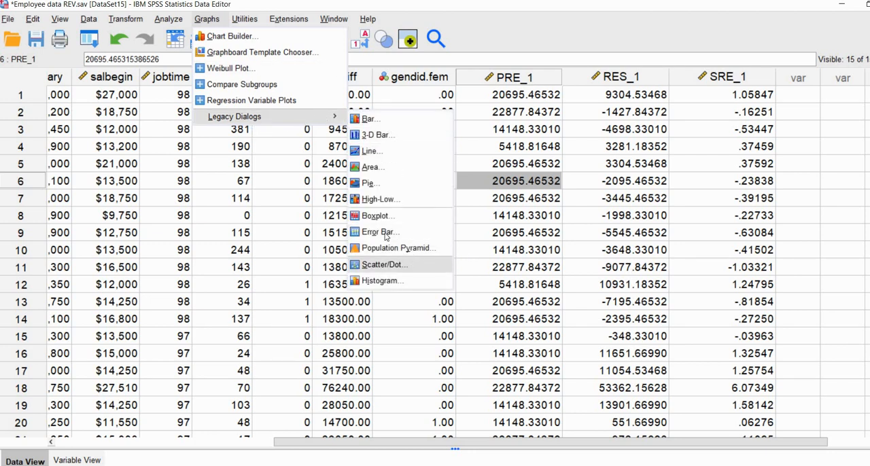
click(411, 264)
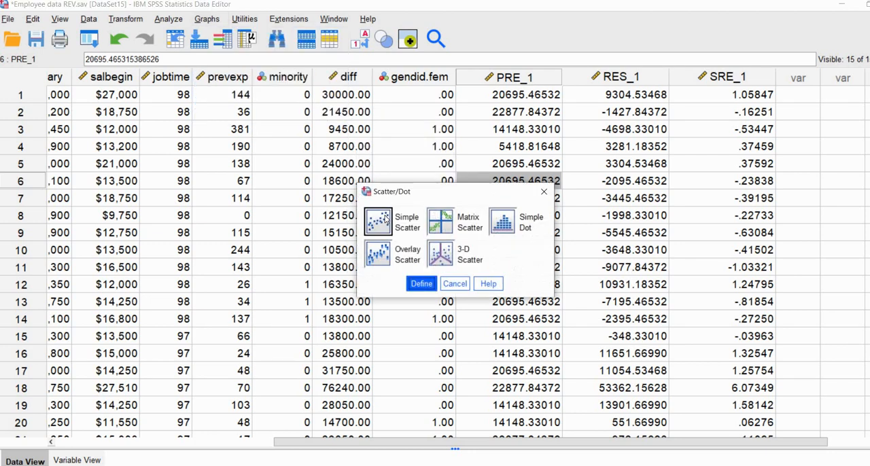
click(422, 284)
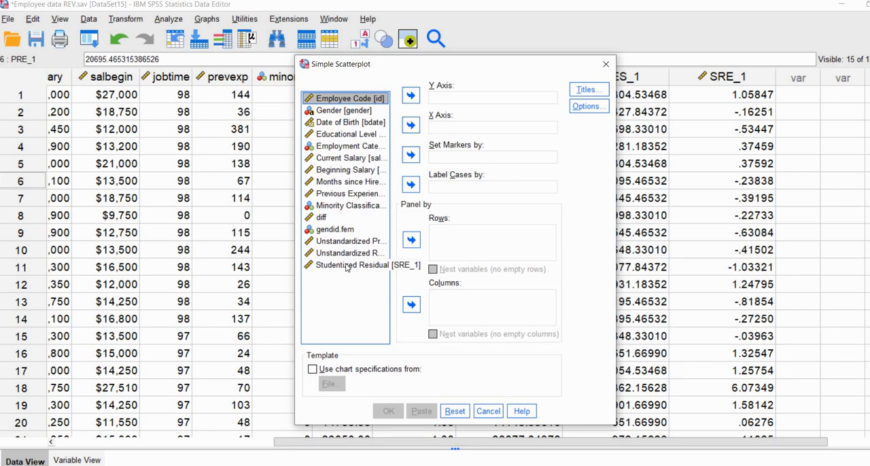
click(348, 253)
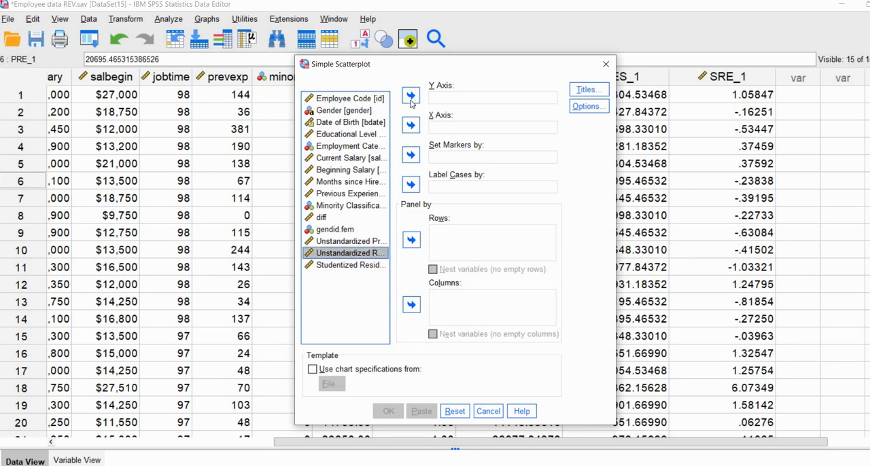
click(411, 97)
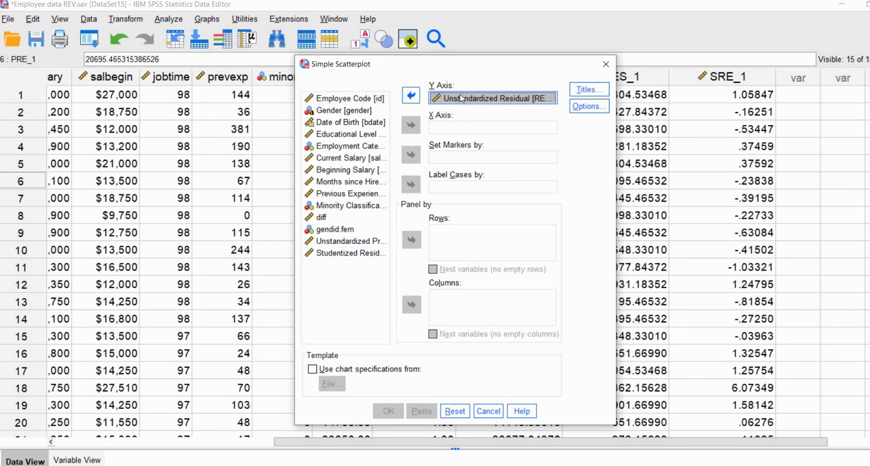
click(342, 135)
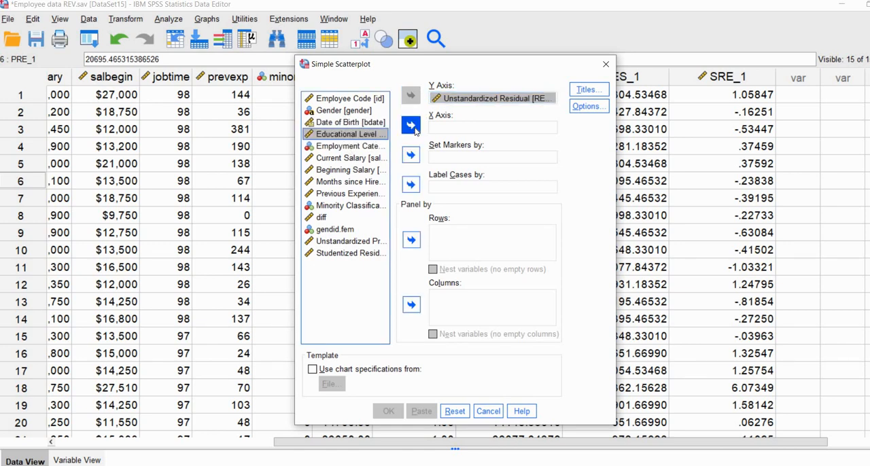
click(410, 125)
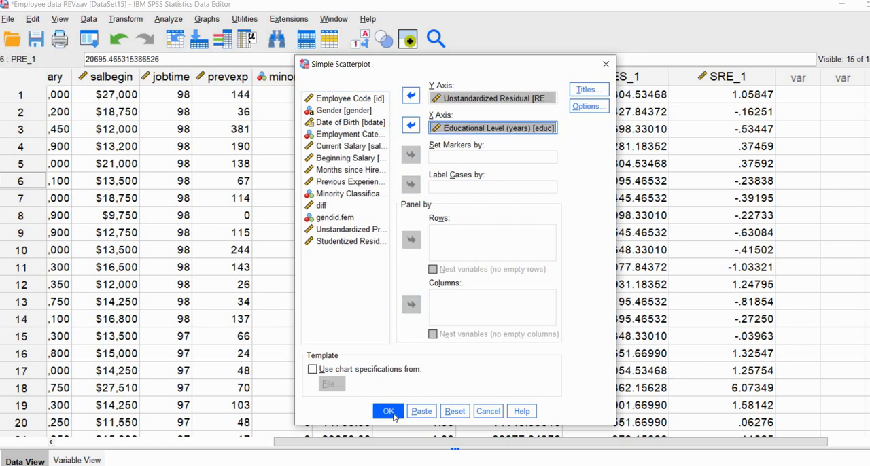
click(388, 411)
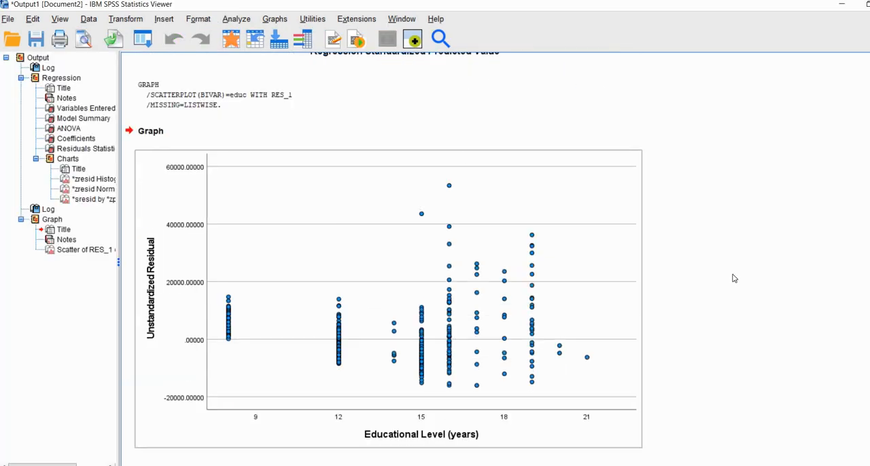
scroll(734, 277, up, 5)
scroll(731, 280, down, 5)
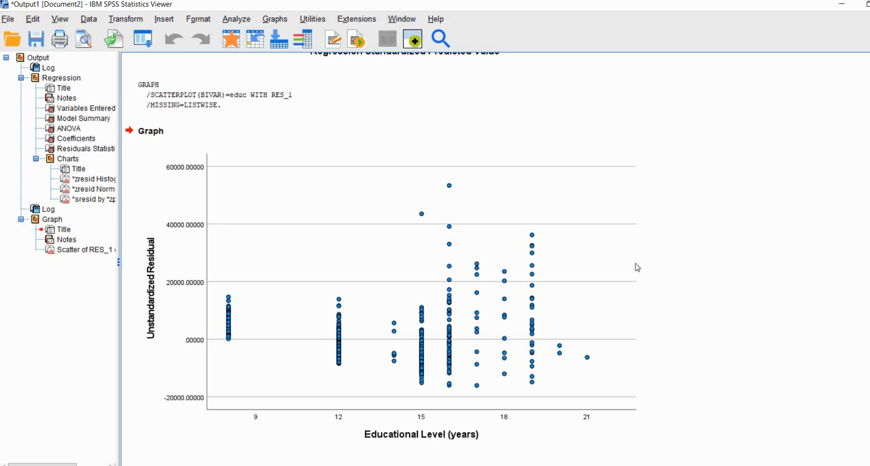
- Create a simple scatterplot with Studentized Residual on the Y axis and Educational Level (years) on the X axis
click(275, 19)
mouse_move(387, 116)
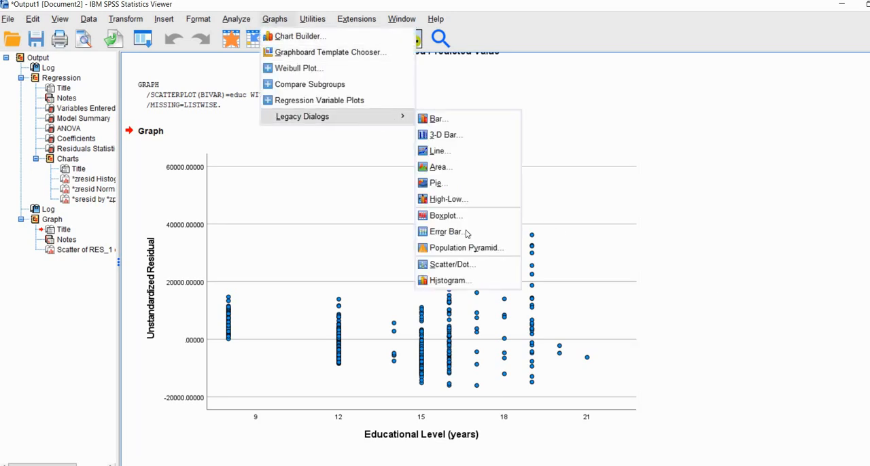
click(462, 265)
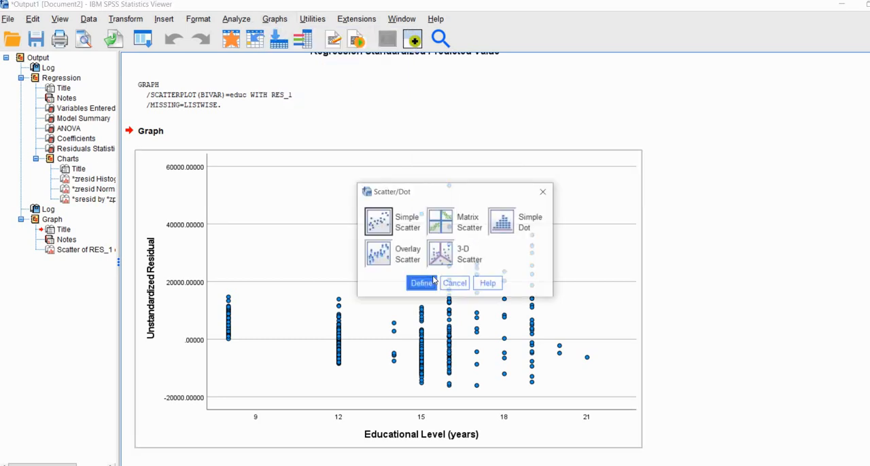
click(419, 283)
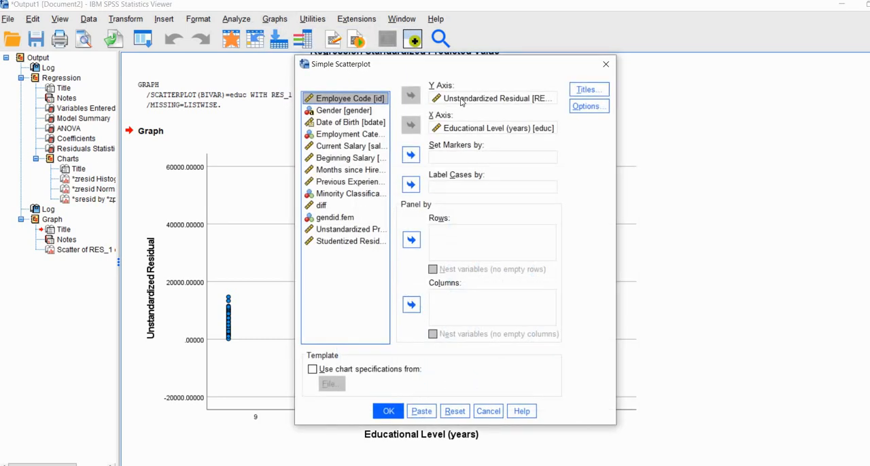
click(438, 98)
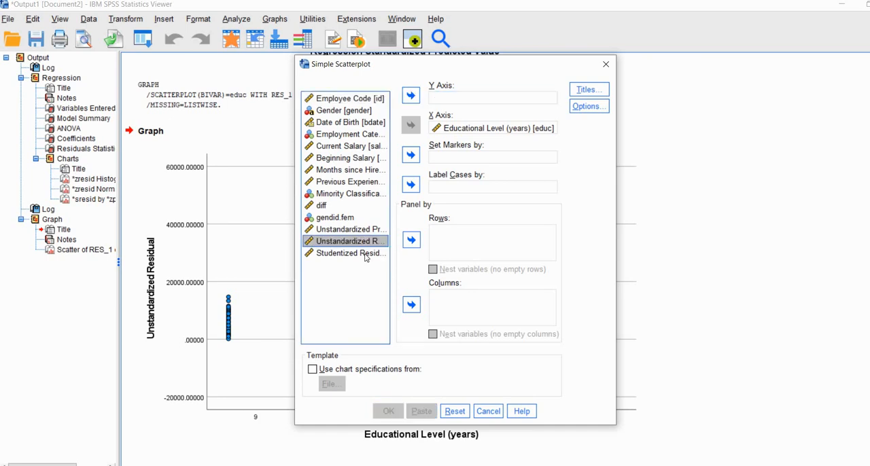
click(366, 254)
click(413, 97)
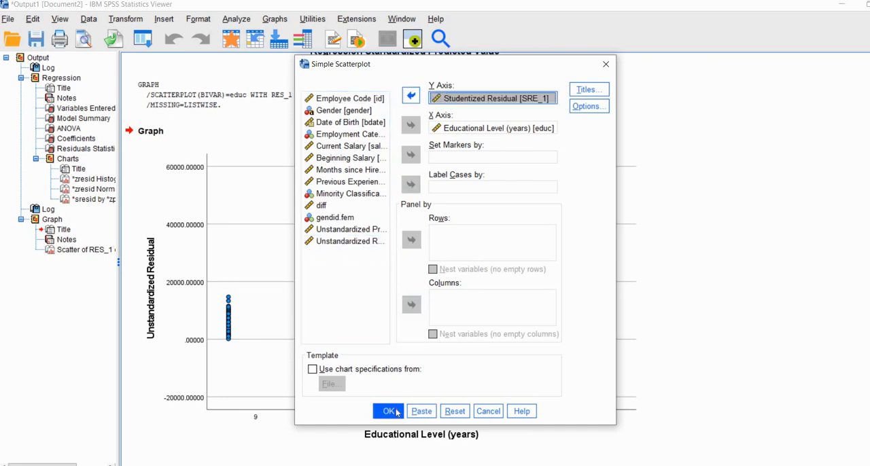
click(395, 411)
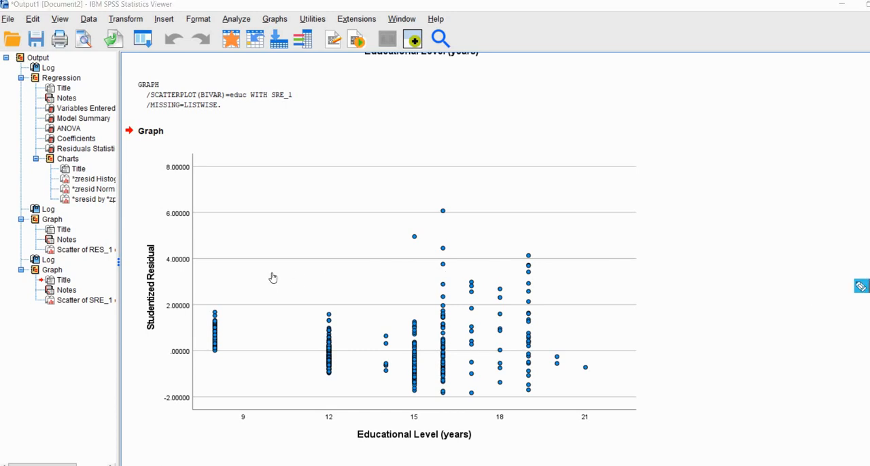
- Examine the studentized residual scatterplot for points beyond 3 and -3 across the education levels
click(184, 282)
drag(199, 282, 182, 282)
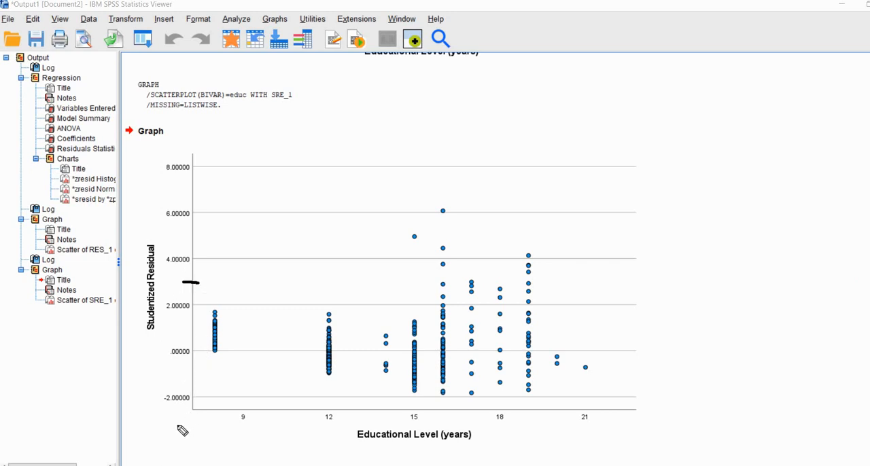
drag(189, 422, 178, 422)
drag(436, 284, 547, 285)
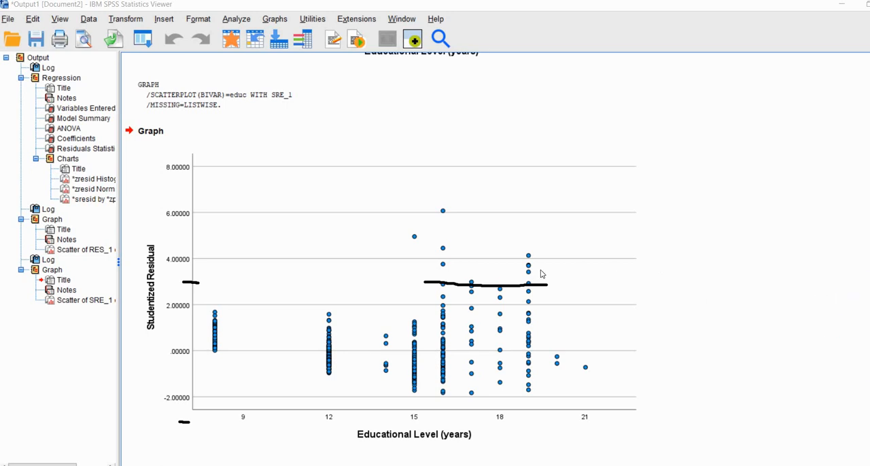
click(364, 259)
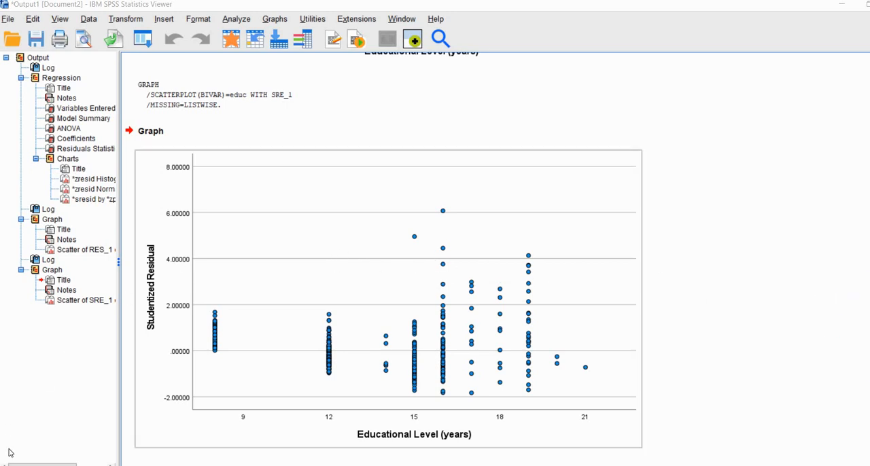
- Set up a univariate general linear model in the Data Editor with diff as dependent variable and Educational Level as covariate
click(146, 436)
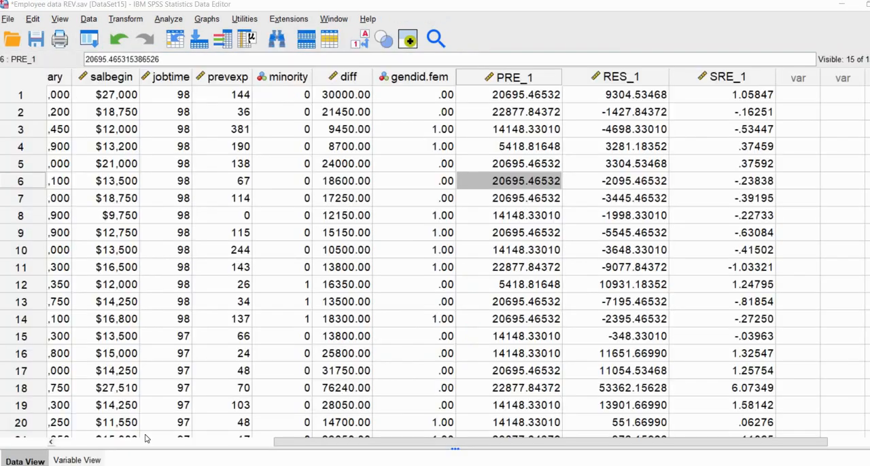
click(187, 446)
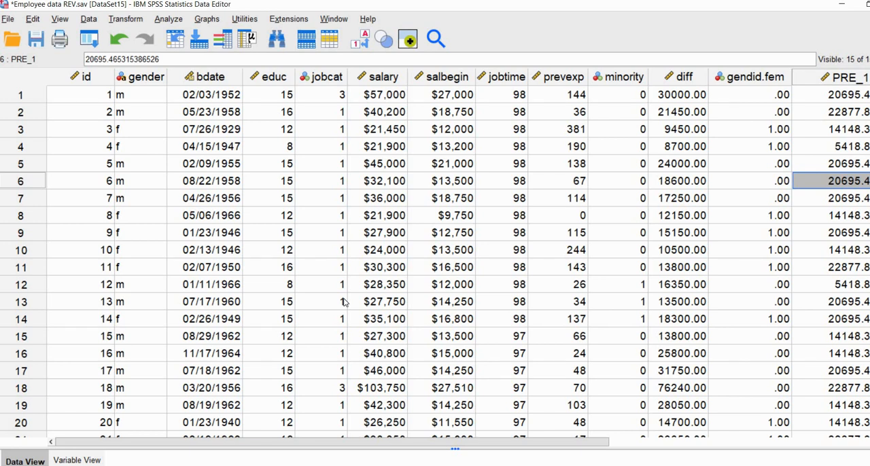
click(168, 18)
mouse_move(271, 141)
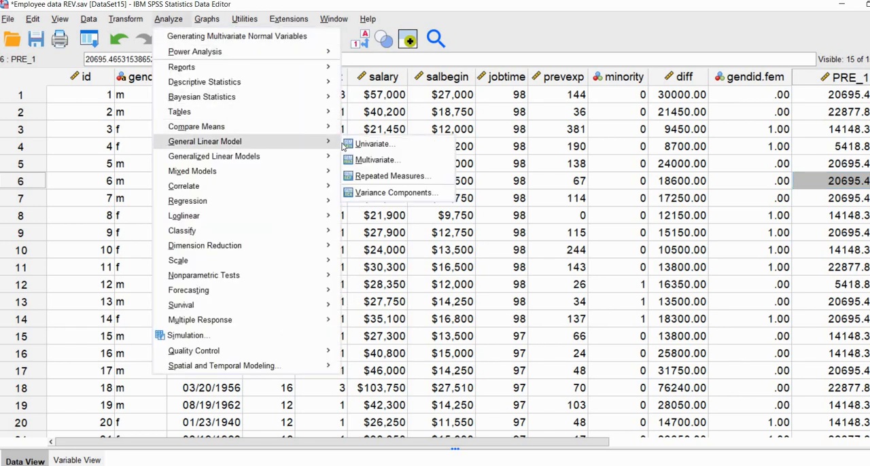
click(360, 145)
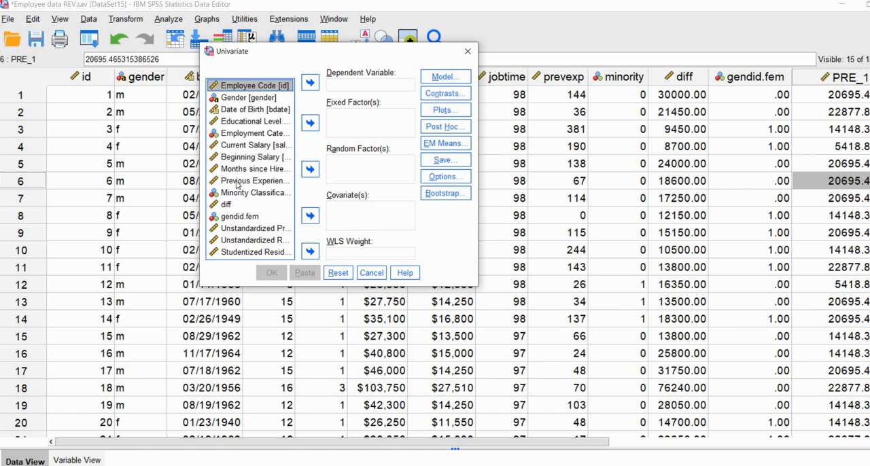
click(225, 205)
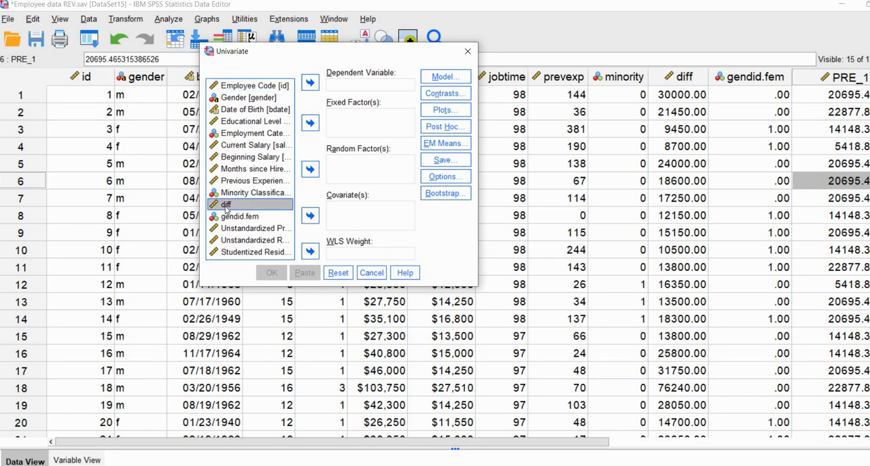
drag(225, 205, 341, 82)
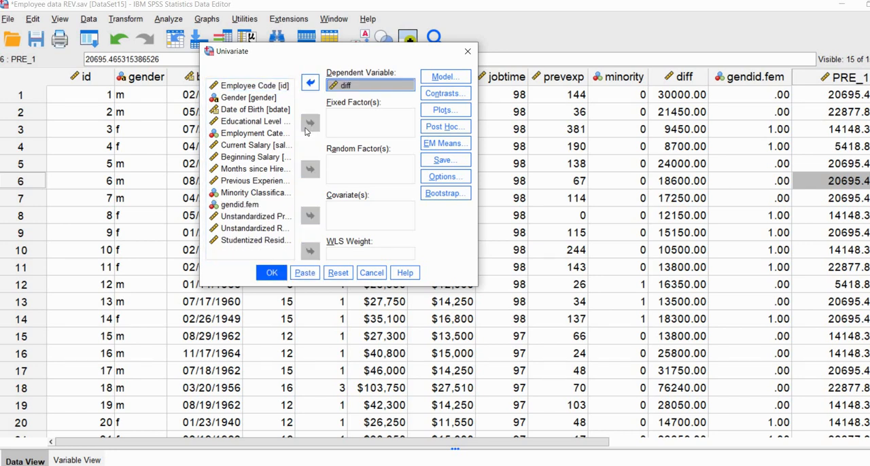
click(243, 121)
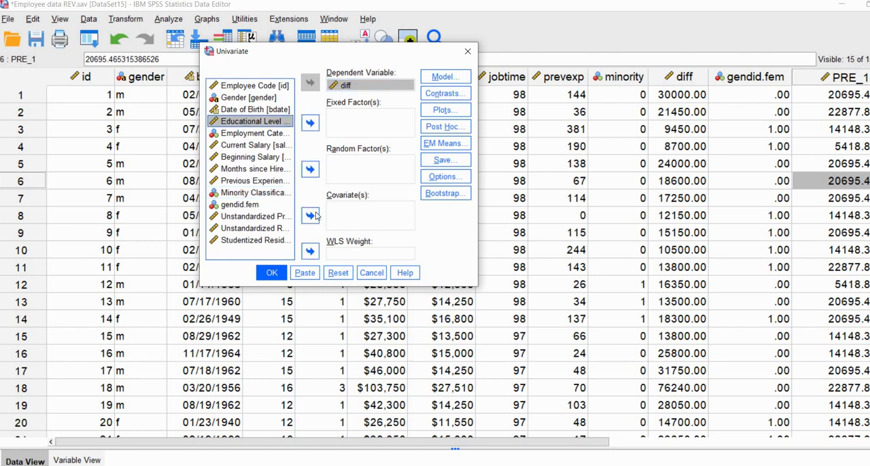
click(310, 215)
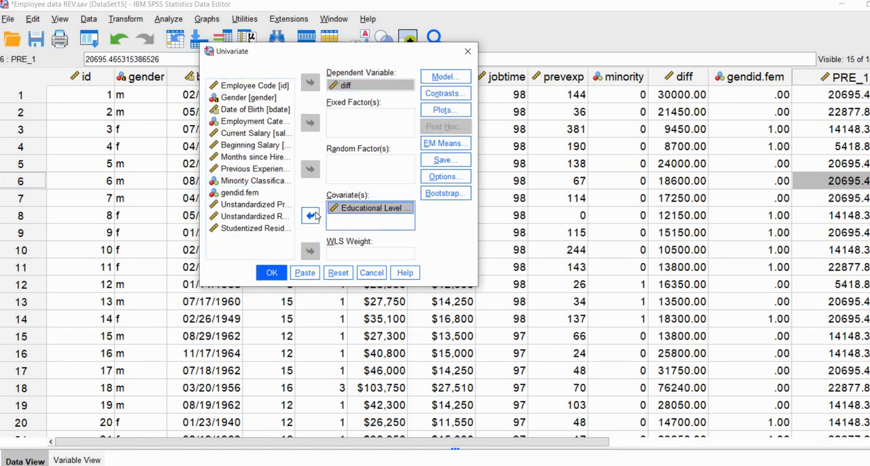
- Request White's test and the modified Breusch-Pagan test using predicted values, and run the univariate analysis
click(435, 177)
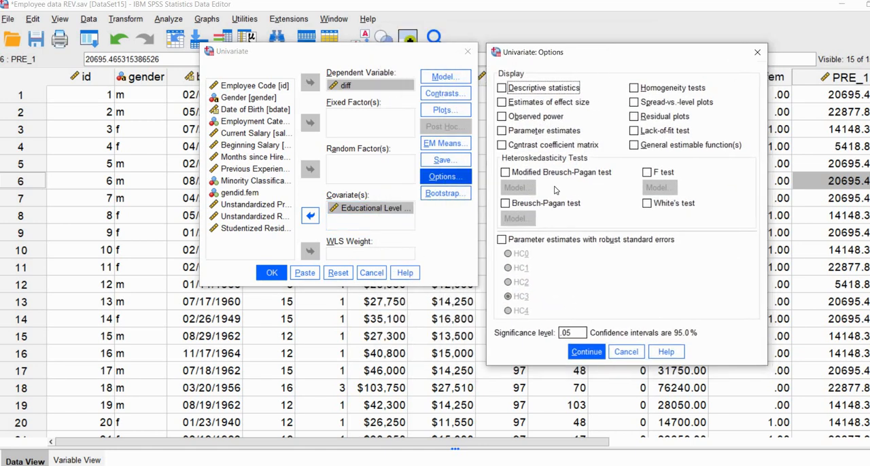
click(647, 203)
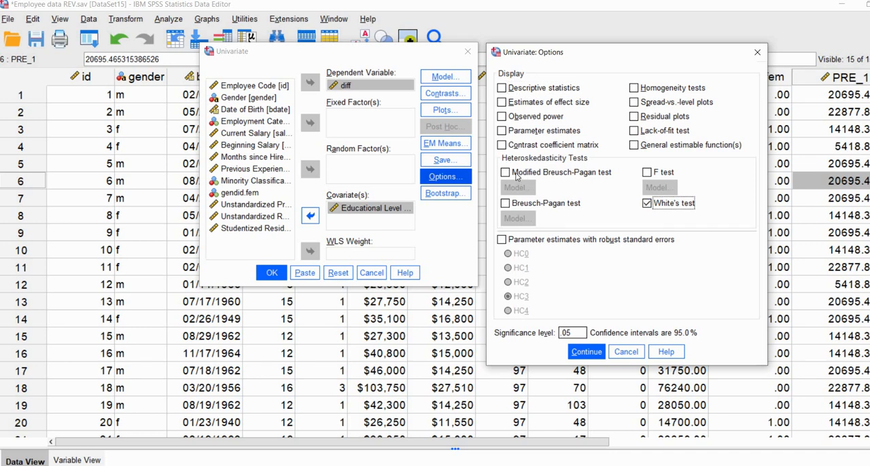
click(518, 176)
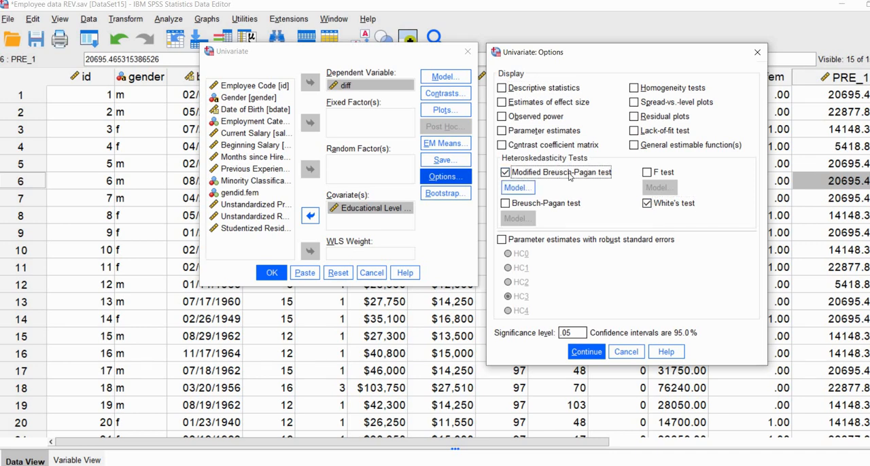
click(517, 187)
click(524, 190)
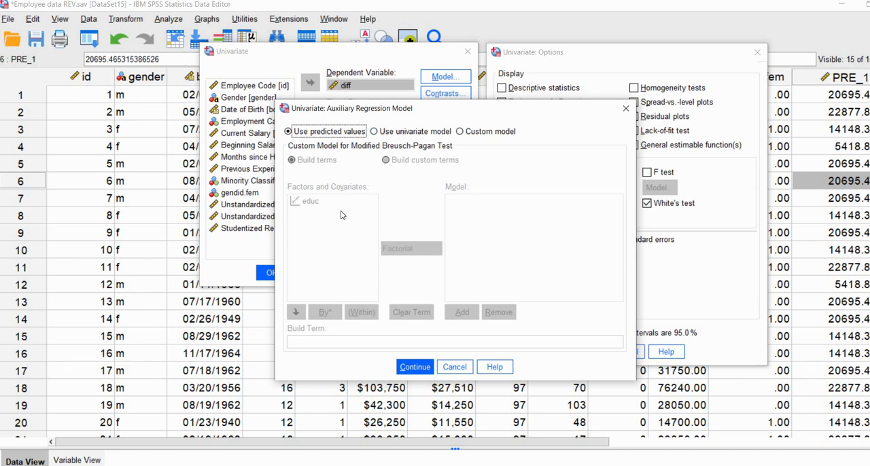
click(410, 370)
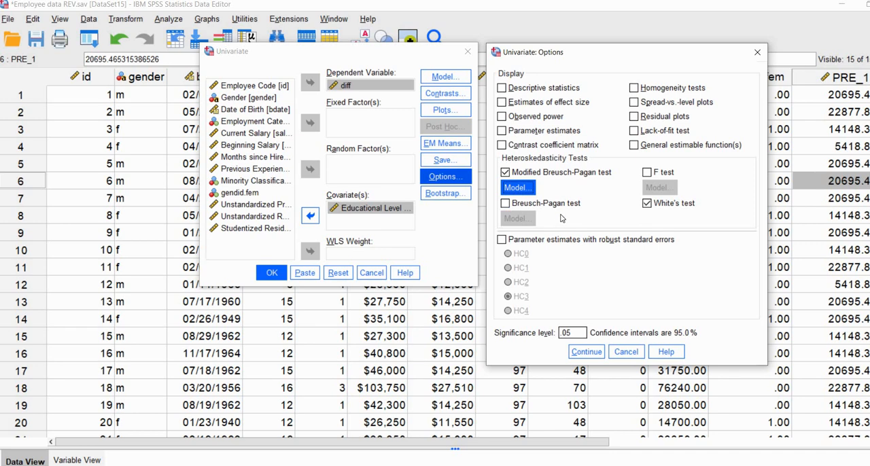
click(505, 204)
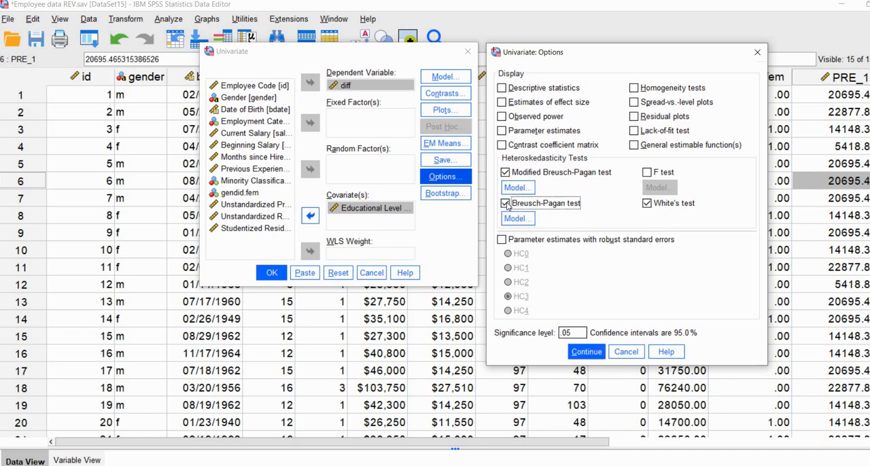
click(505, 203)
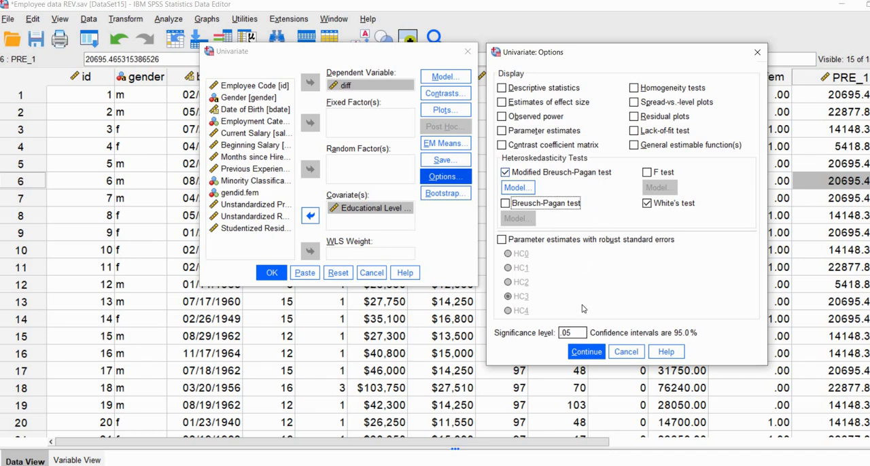
click(578, 352)
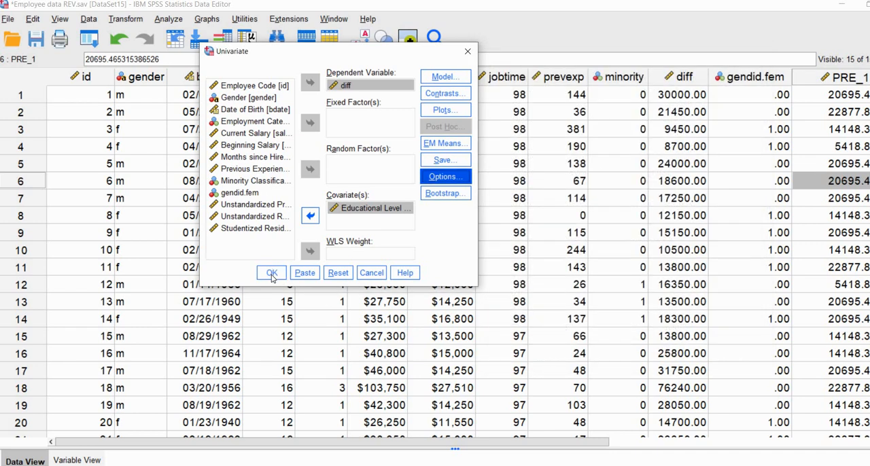
click(272, 273)
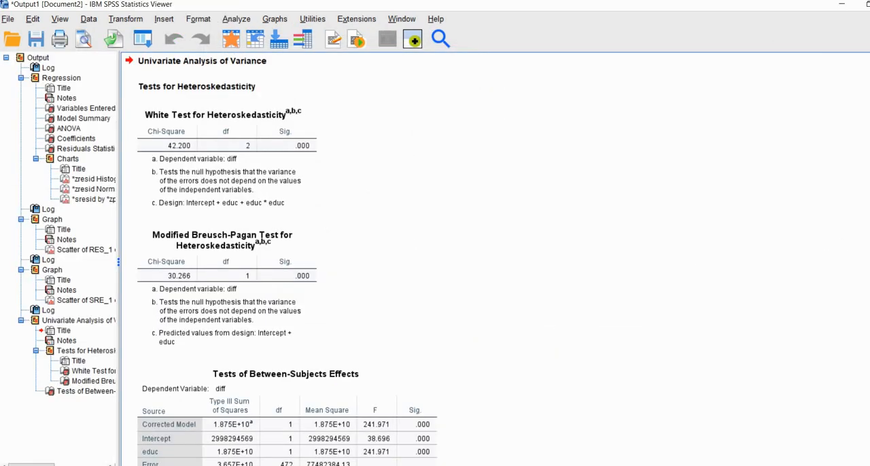
- Examine the significance values of the White and modified Breusch-Pagan tests and the White test's design note
click(861, 287)
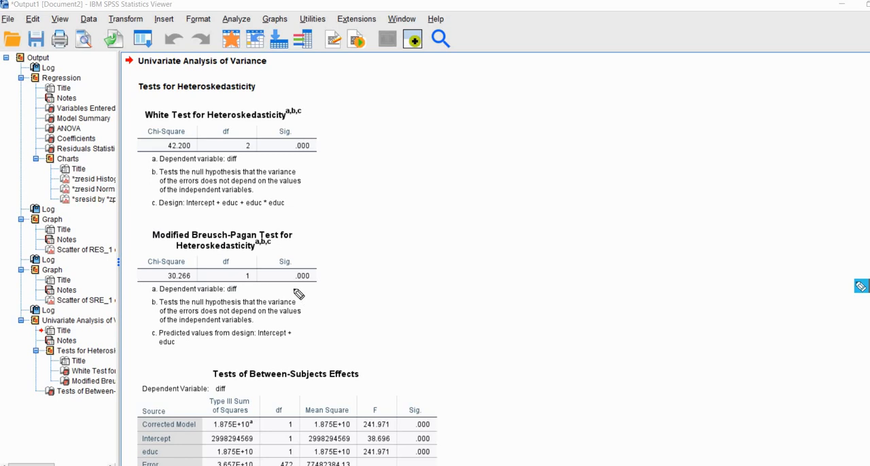
click(293, 289)
drag(326, 287, 295, 286)
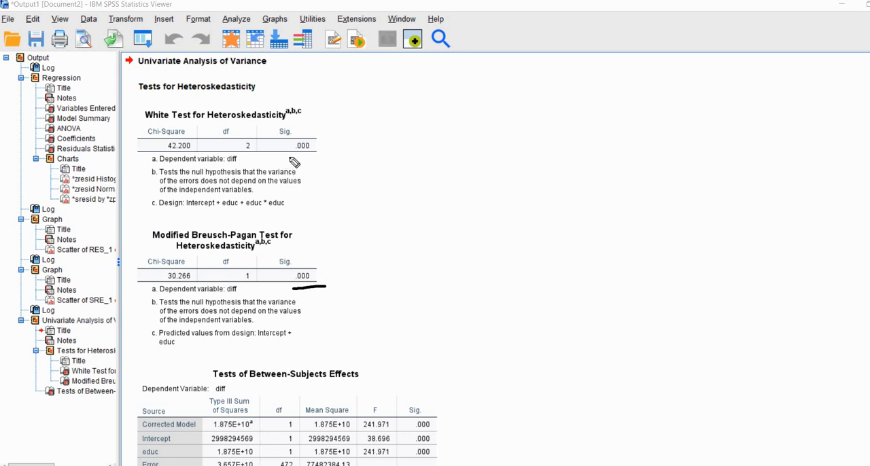
drag(318, 157, 289, 157)
drag(321, 132, 326, 137)
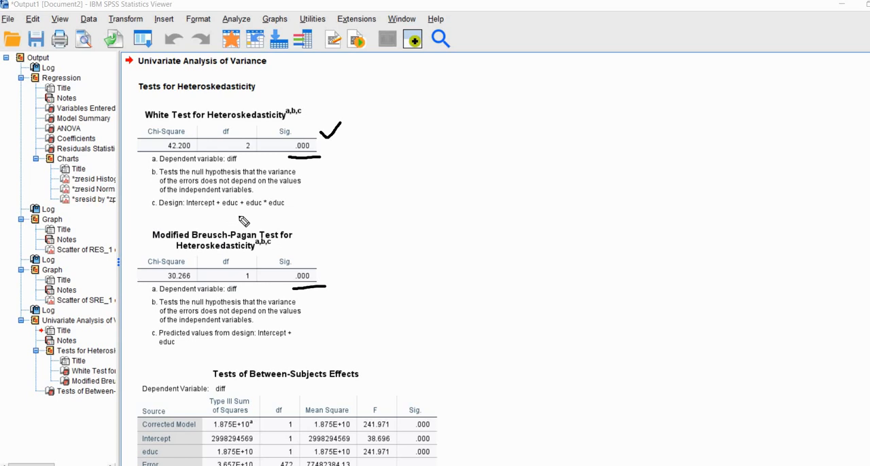
drag(222, 212, 280, 212)
drag(251, 214, 243, 214)
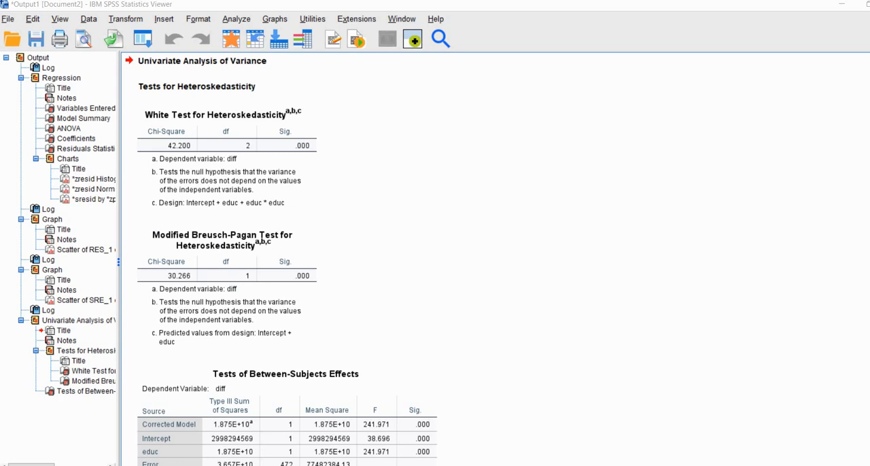
- Delete the saved variables PRE_1, RES_1 and SRE_1 from the employee dataset
click(133, 457)
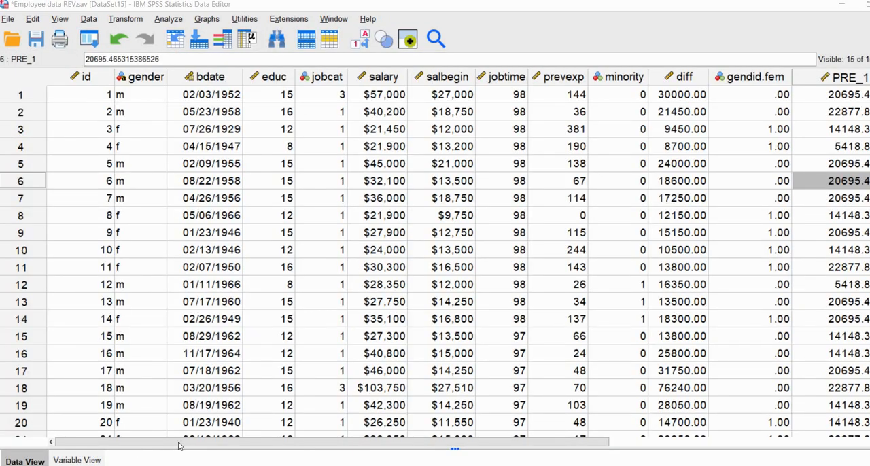
drag(190, 442, 444, 454)
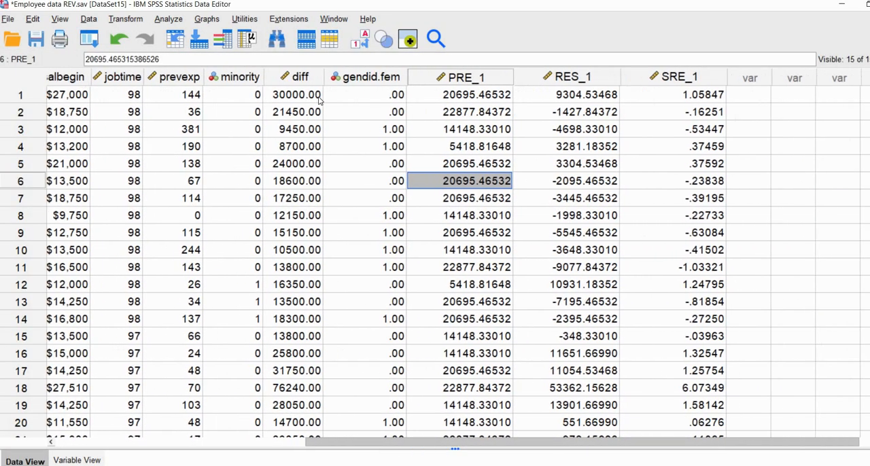
drag(469, 78, 630, 93)
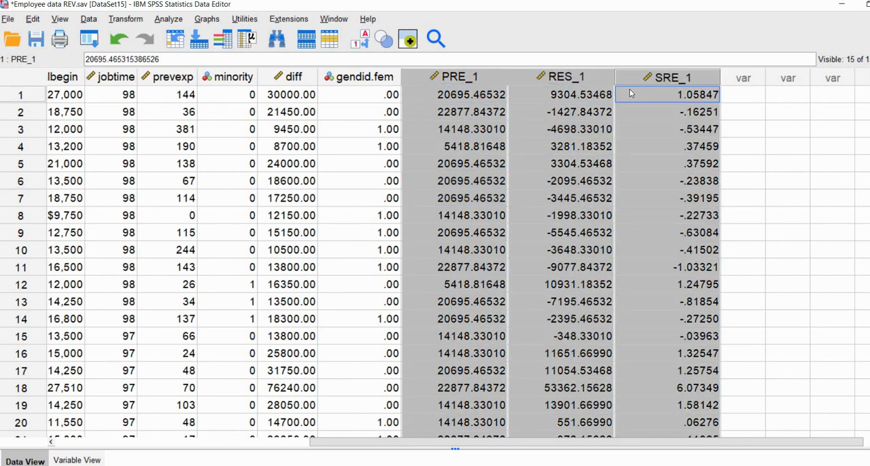
key(Delete)
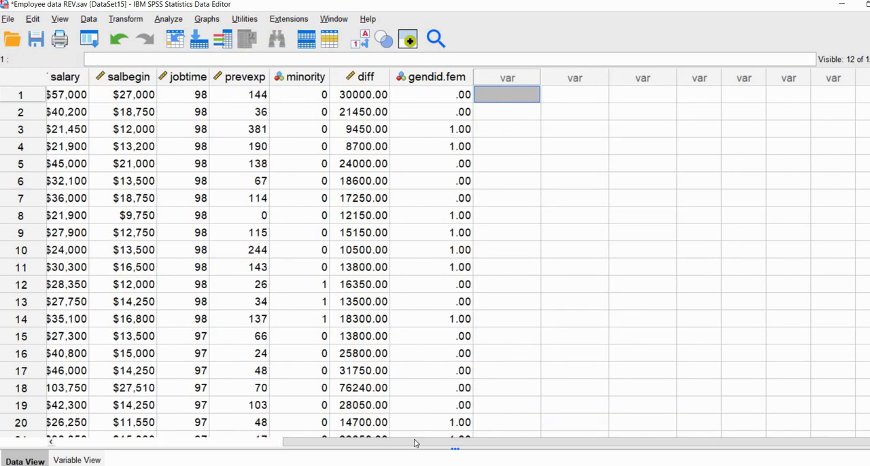
drag(344, 446, 115, 446)
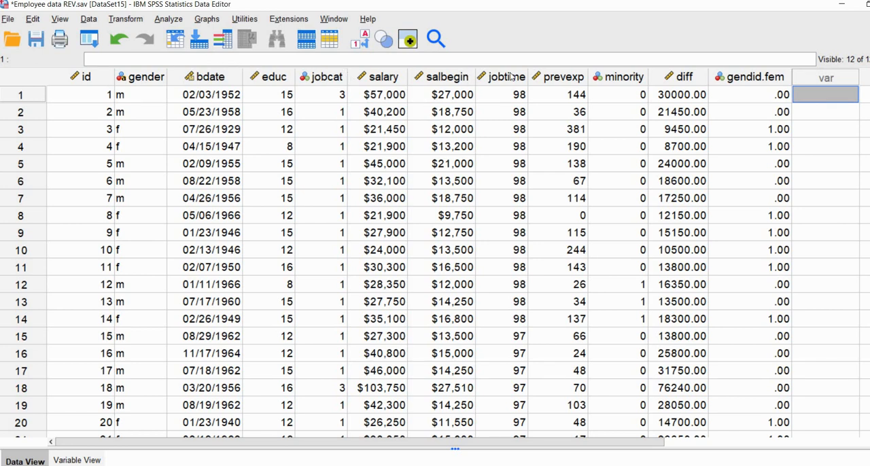
- Examine the jobtime, prevexp, gendid.fem and educ columns in the employee data as candidate predictors
drag(506, 78, 554, 82)
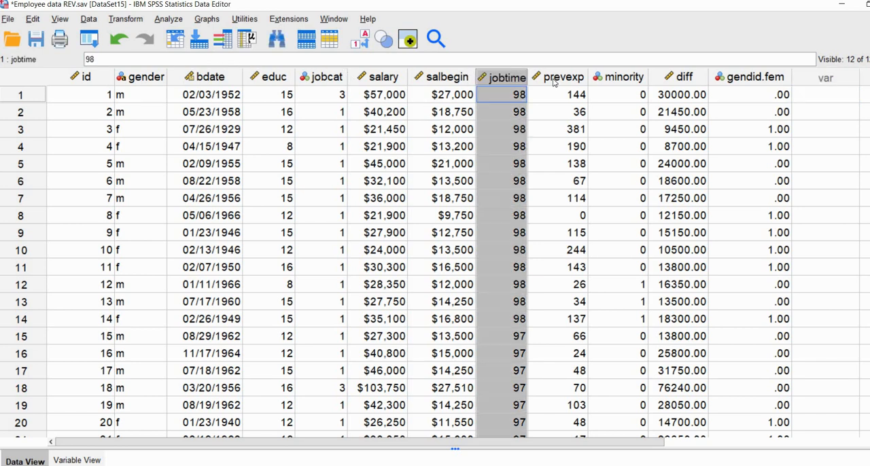
click(554, 82)
click(724, 76)
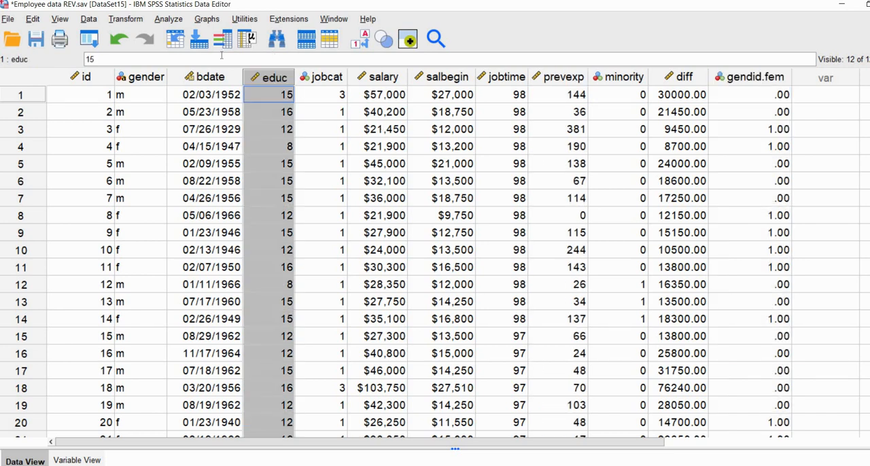
click(380, 129)
- Set up a linear regression of diff, adding Months since Hire, Previous Experience and gendid.fem to Educational Level as independent variables
click(168, 19)
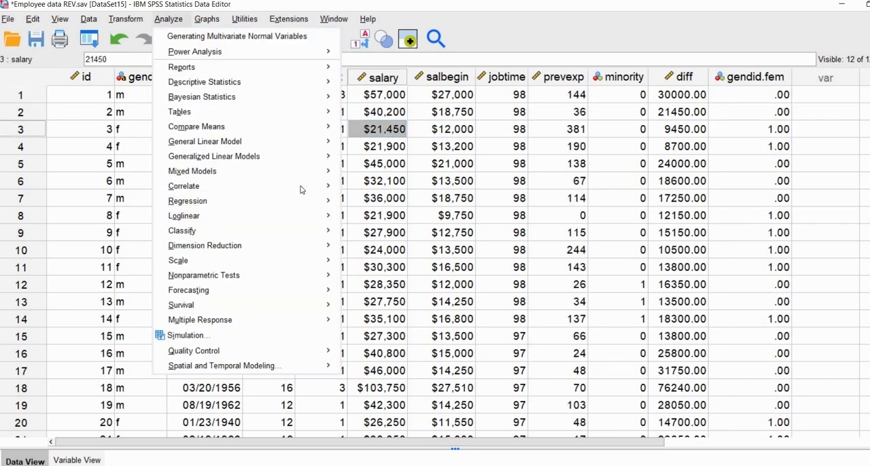
mouse_move(306, 200)
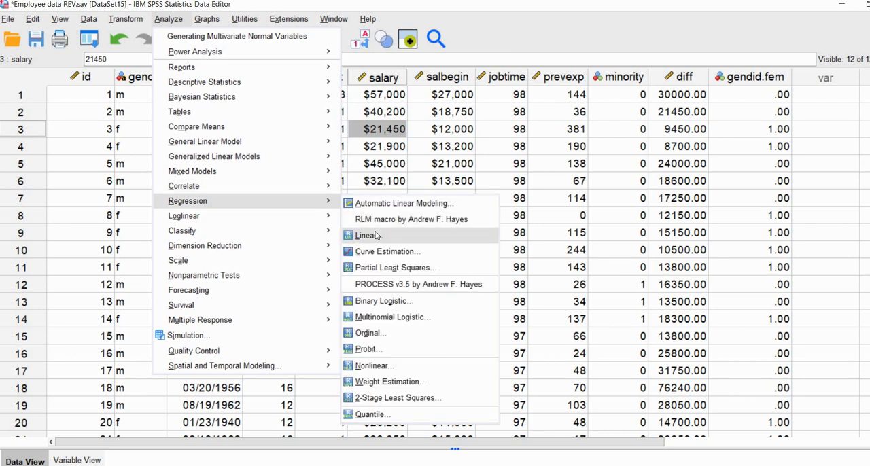
click(370, 233)
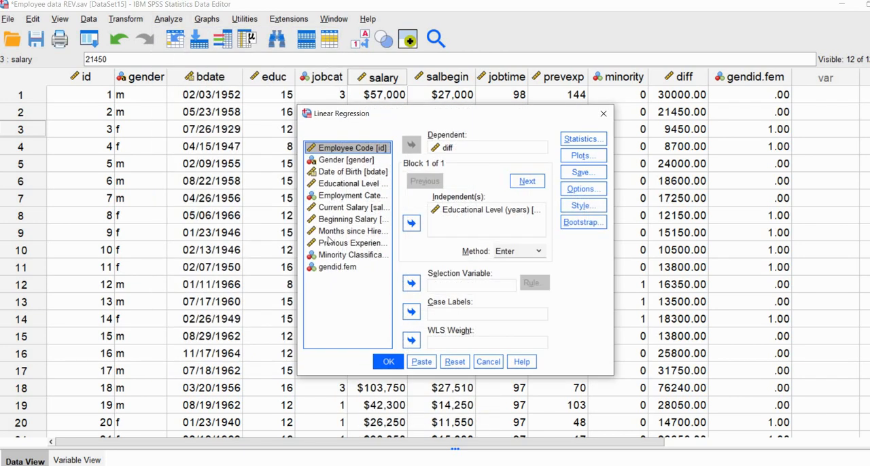
click(360, 231)
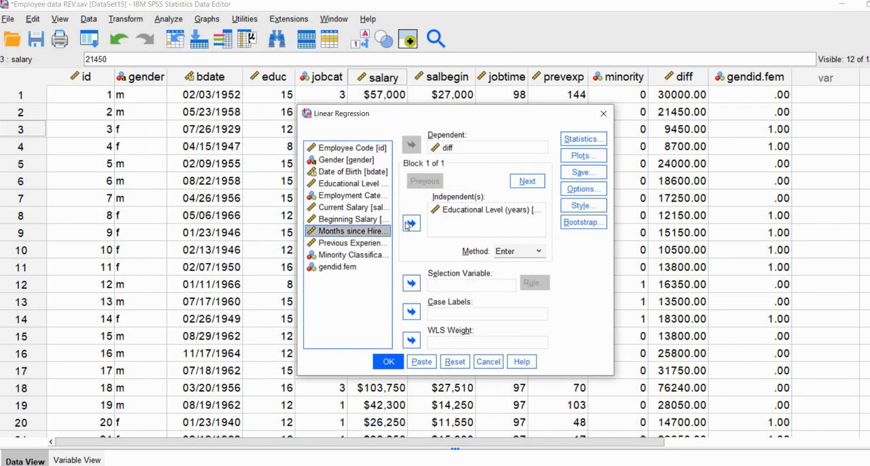
click(411, 223)
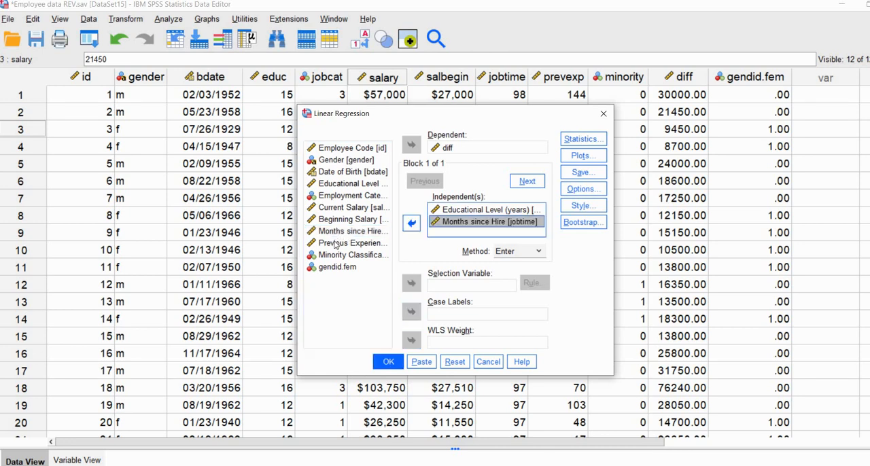
click(340, 242)
click(411, 223)
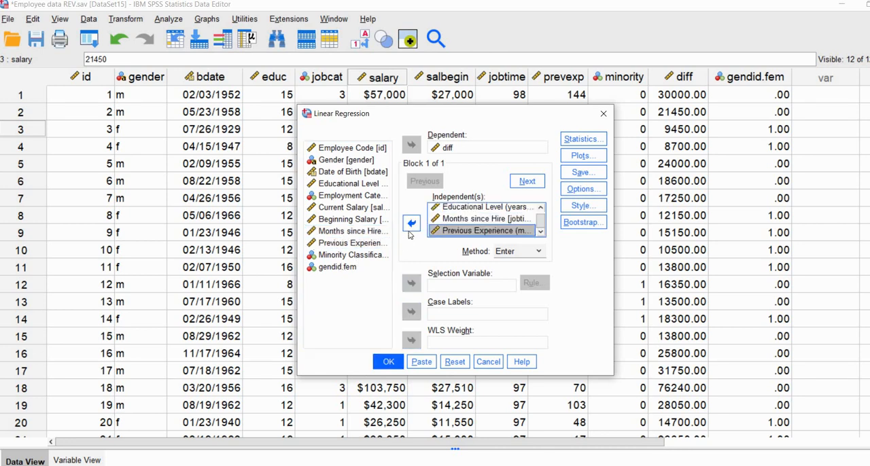
click(411, 223)
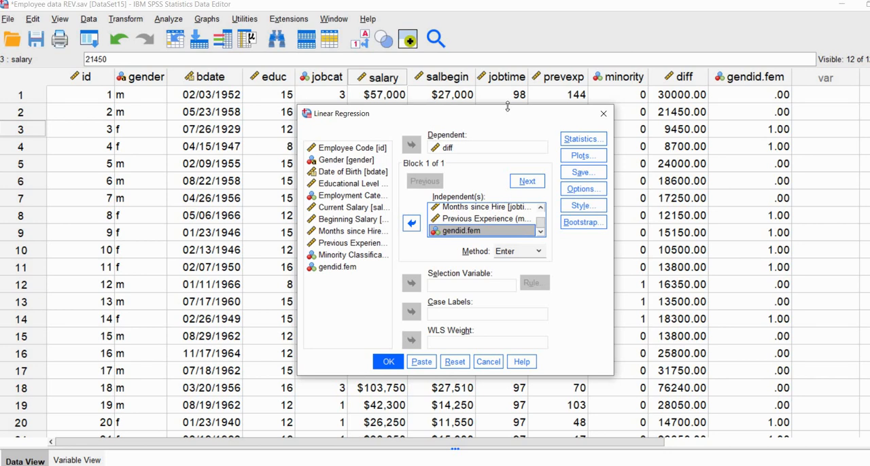
- Run the regression with estimates, confidence intervals, histogram, normal probability plot, SRESID against ZPRED plot, saved unstandardized predicted values, and unstandardized and studentized residuals
drag(423, 112, 310, 77)
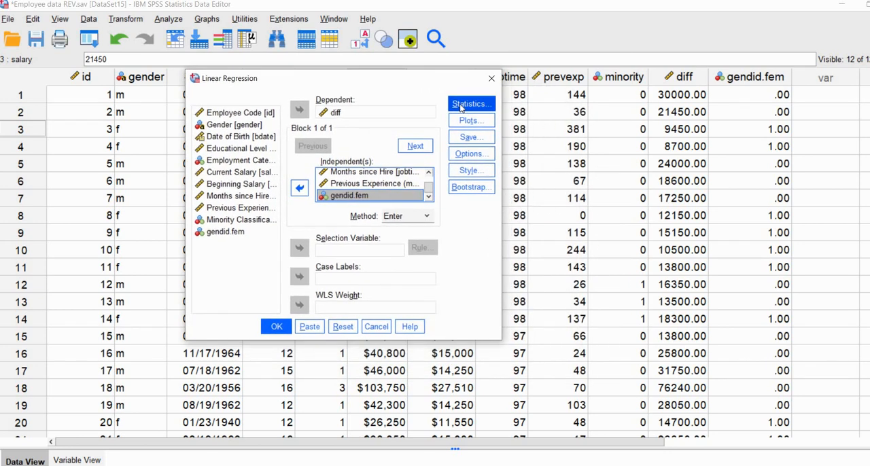
click(472, 103)
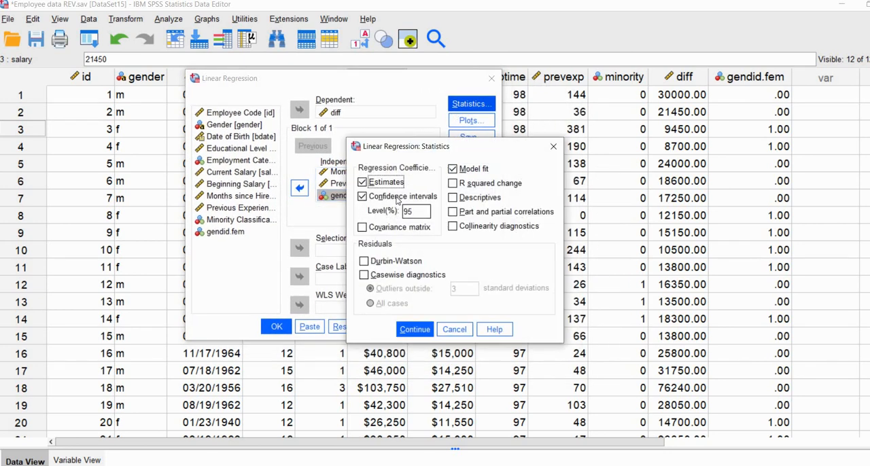
click(415, 329)
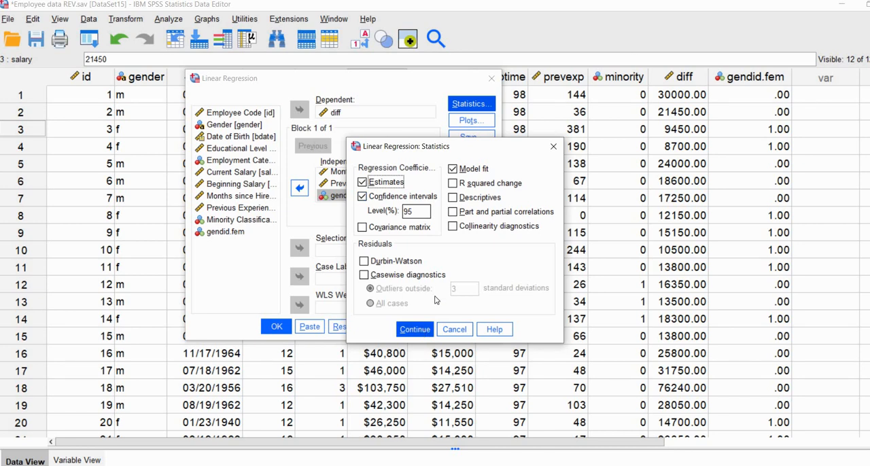
click(468, 120)
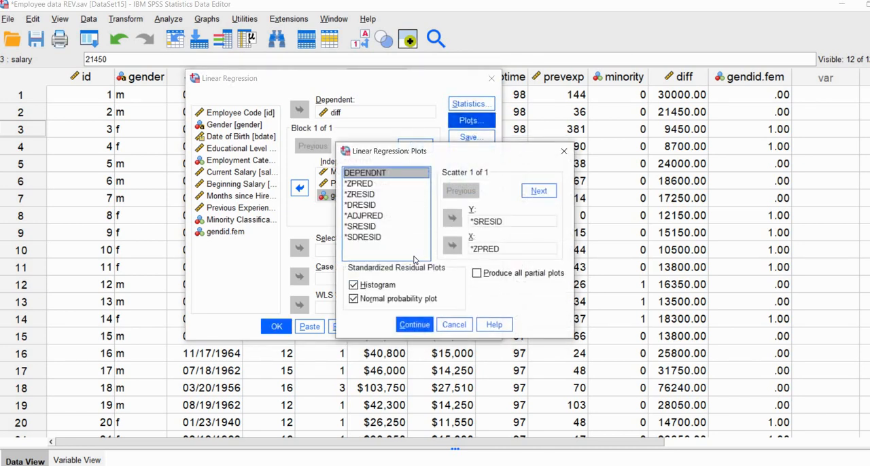
click(405, 325)
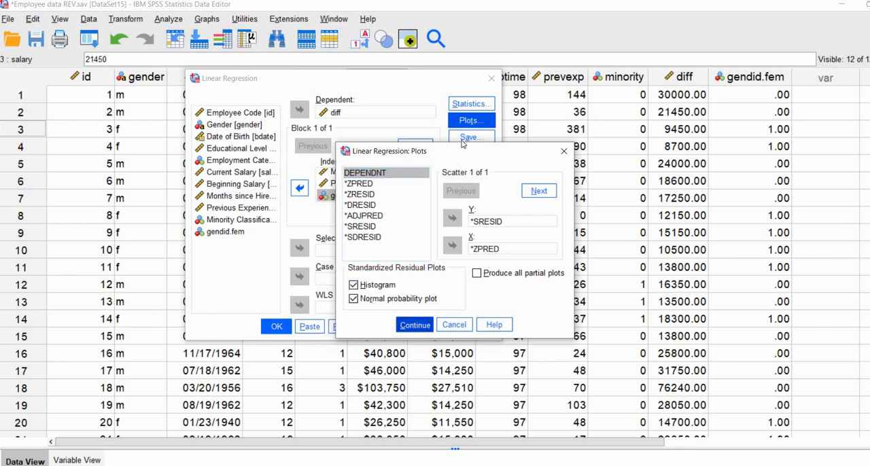
click(463, 138)
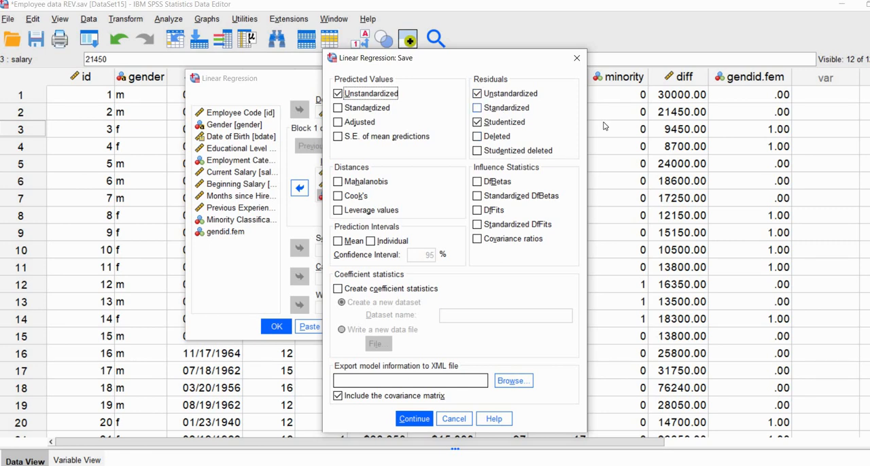
click(414, 418)
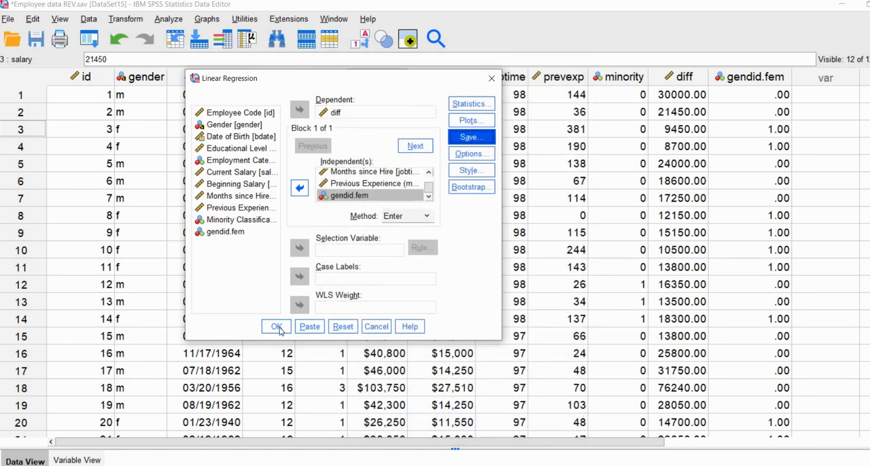
click(278, 327)
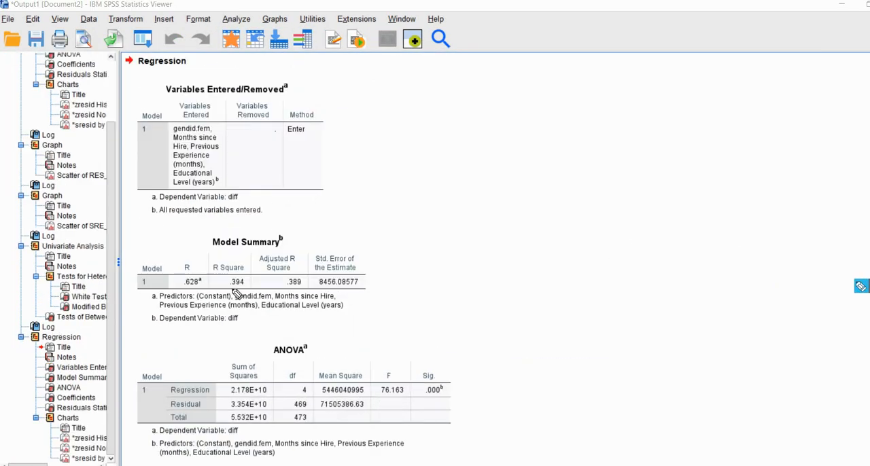
- Examine R Square for diff in the Model Summary and the F and significance values in the ANOVA table
drag(222, 293, 249, 295)
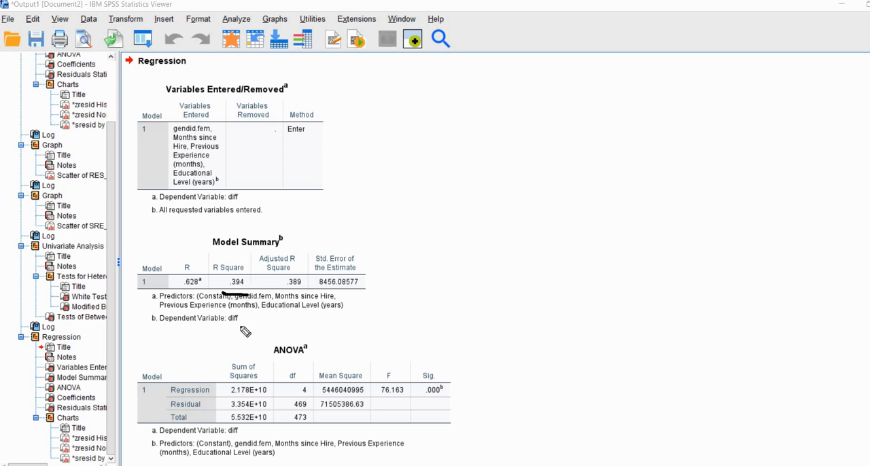
drag(224, 328, 232, 328)
drag(392, 397, 428, 397)
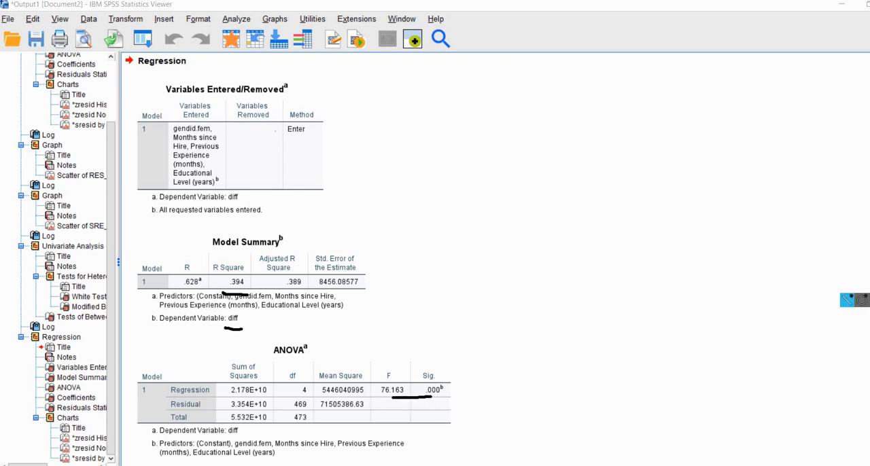
key(Escape)
- Examine each predictor's B in the Coefficients table, along with standard errors, t, significance values and confidence intervals
scroll(766, 279, down, 5)
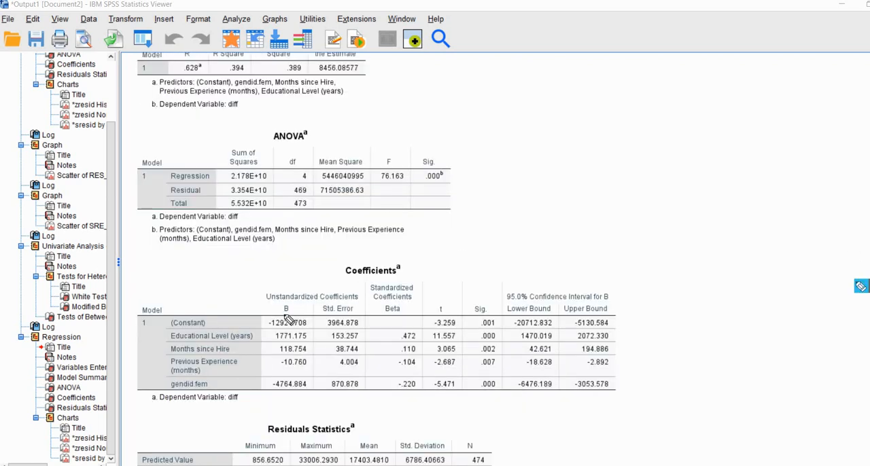
drag(281, 315, 349, 316)
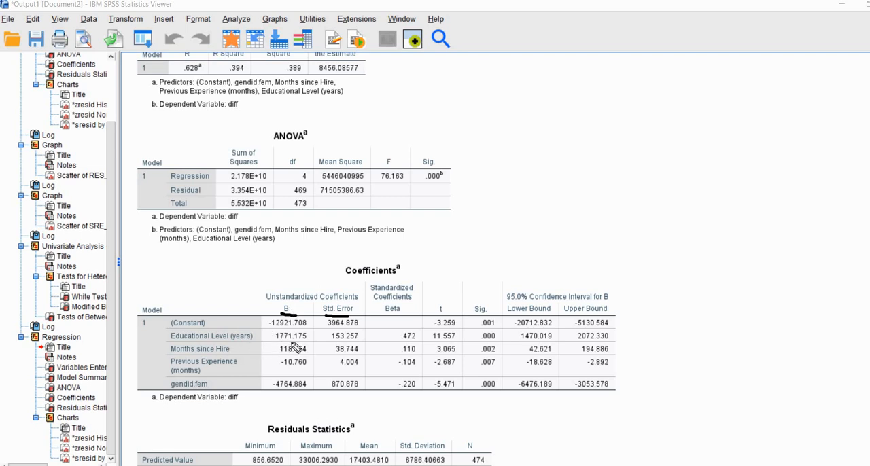
drag(280, 343, 303, 354)
drag(500, 333, 501, 349)
drag(278, 392, 304, 392)
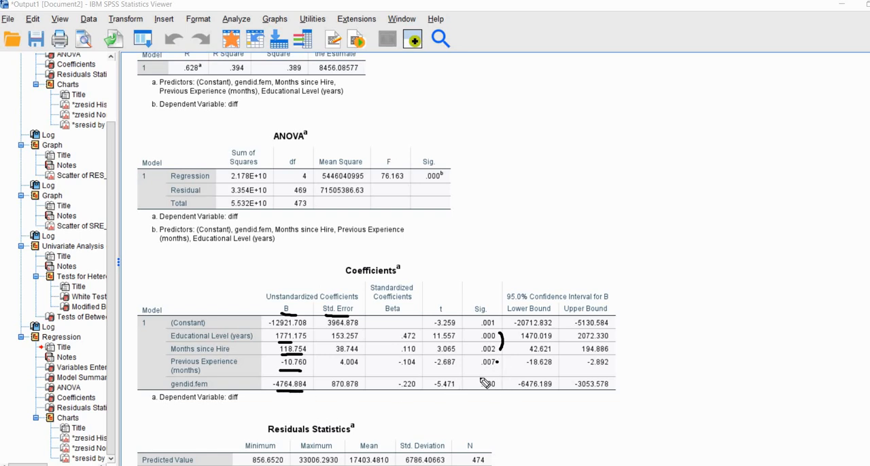
drag(499, 361, 500, 384)
mouse_move(333, 297)
mouse_down()
mouse_move(318, 310)
mouse_move(333, 295)
mouse_move(370, 302)
mouse_up()
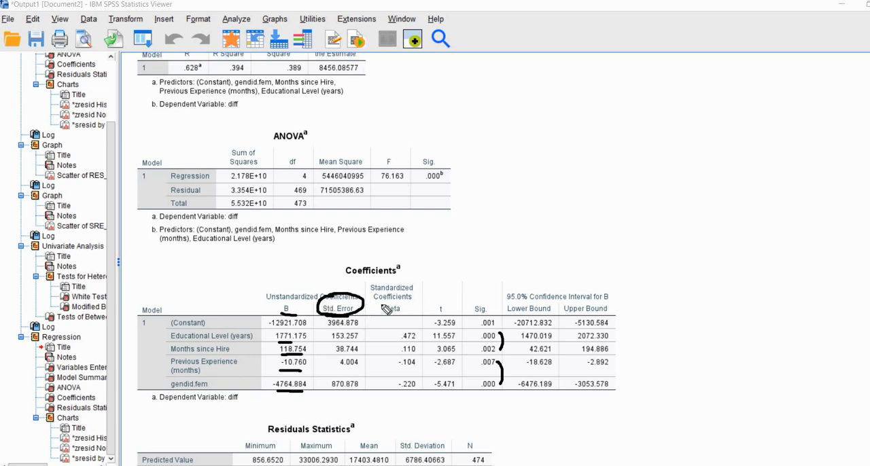
mouse_move(447, 318)
mouse_down()
mouse_move(451, 298)
mouse_move(477, 299)
mouse_move(490, 314)
mouse_move(489, 299)
mouse_up()
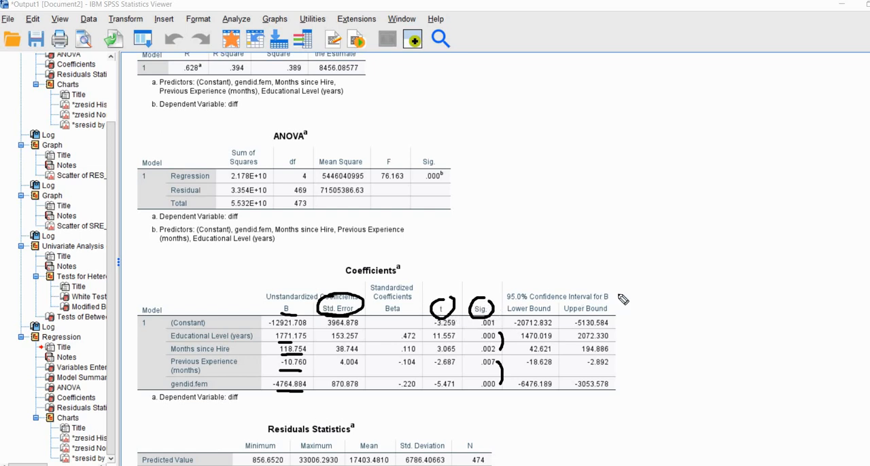
drag(617, 294, 633, 289)
key(Escape)
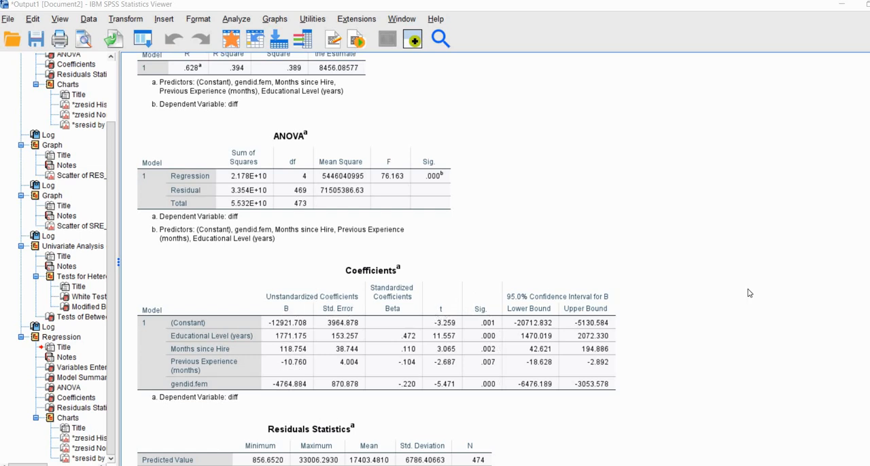
- Examine the histogram of standardized residuals, circling its upper tail between about 4 and 6
scroll(749, 293, down, 5)
scroll(749, 293, down, 15)
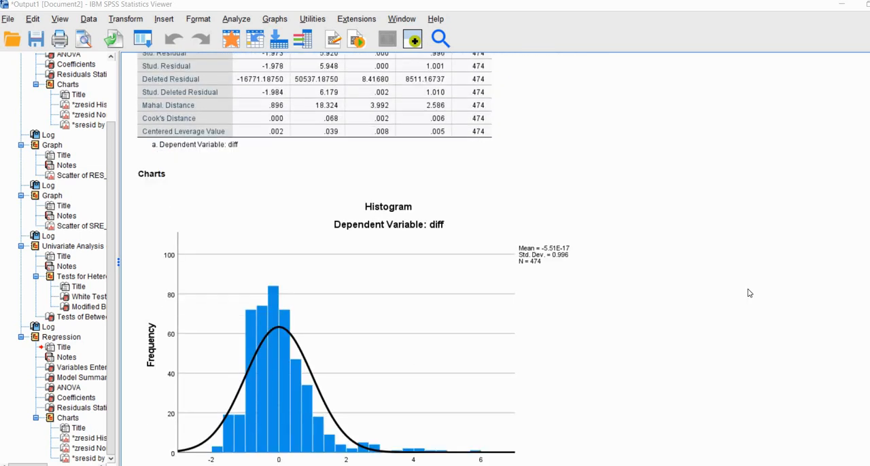
scroll(748, 292, up, 2)
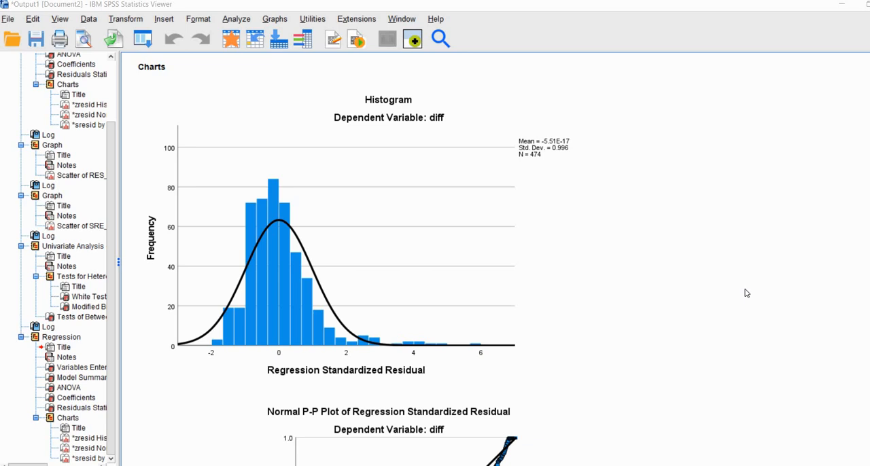
click(861, 286)
mouse_move(470, 331)
mouse_down()
mouse_move(435, 333)
mouse_move(482, 361)
mouse_move(462, 330)
mouse_move(468, 333)
mouse_up()
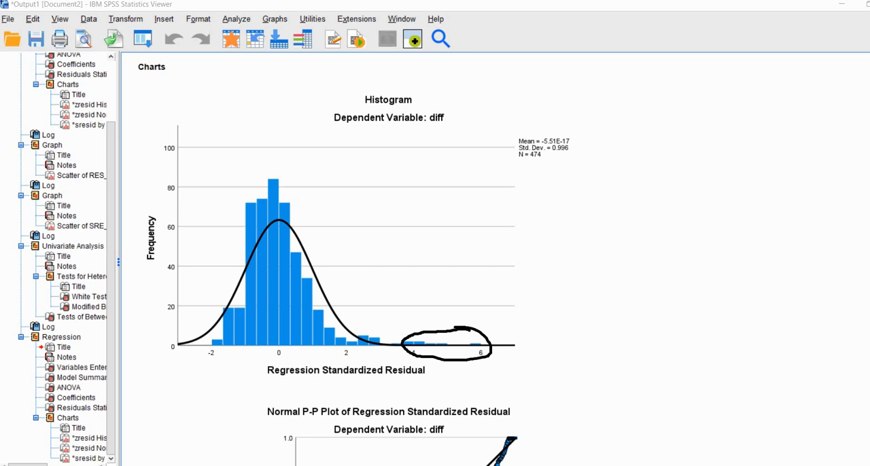
click(863, 371)
- Examine the normal P-P plot of the regression standardized residuals for departures from the diagonal
scroll(785, 334, down, 3)
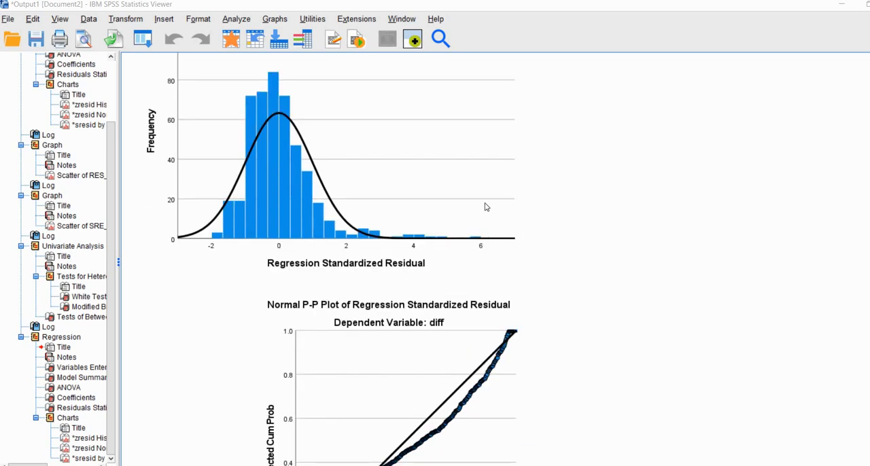
click(551, 251)
scroll(310, 267, down, 4)
click(313, 269)
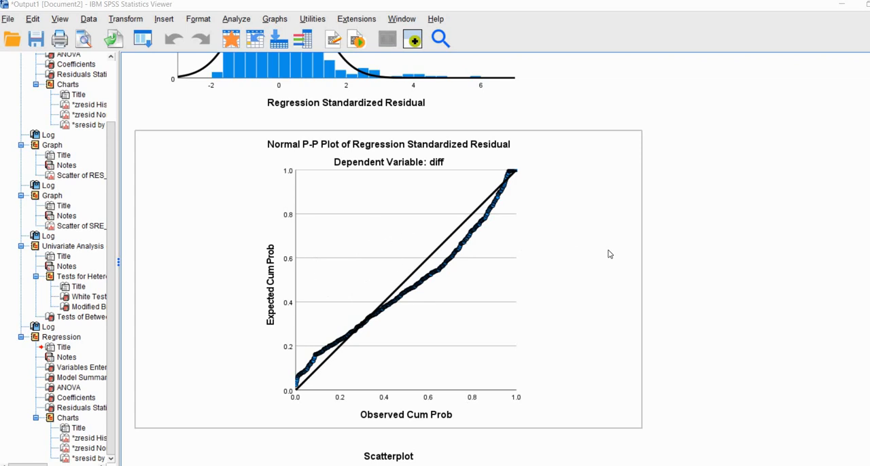
click(707, 243)
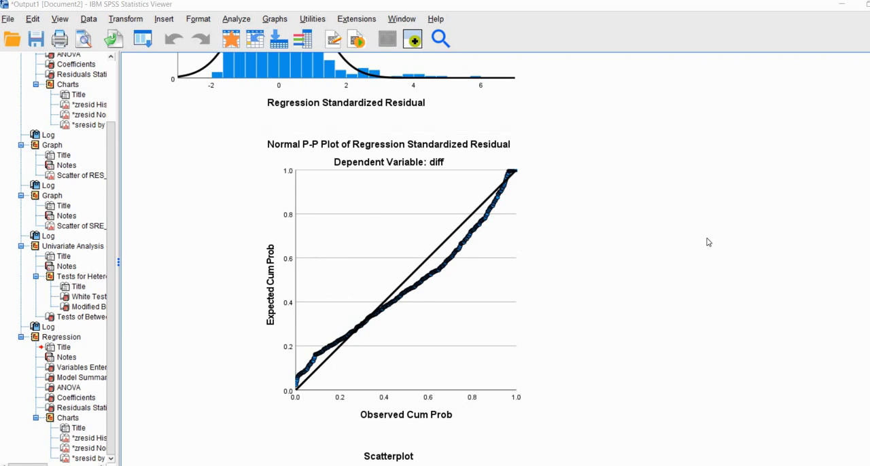
- Examine the studentized residual versus standardized predicted value scatterplot, tracing the upper and lower edges of the point spread with temporary lines
scroll(706, 243, down, 7)
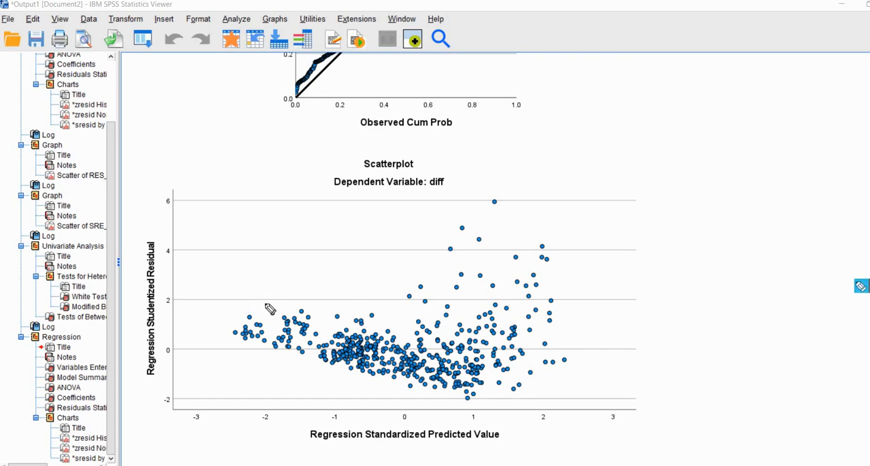
drag(251, 299, 373, 311)
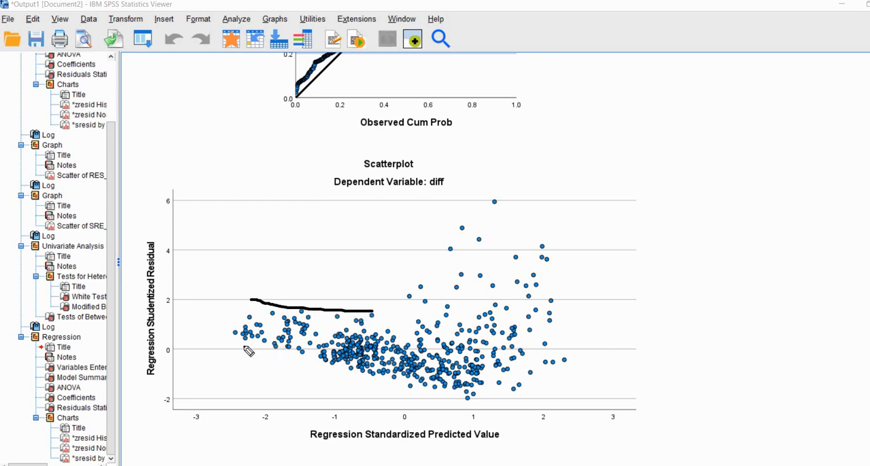
drag(243, 346, 352, 368)
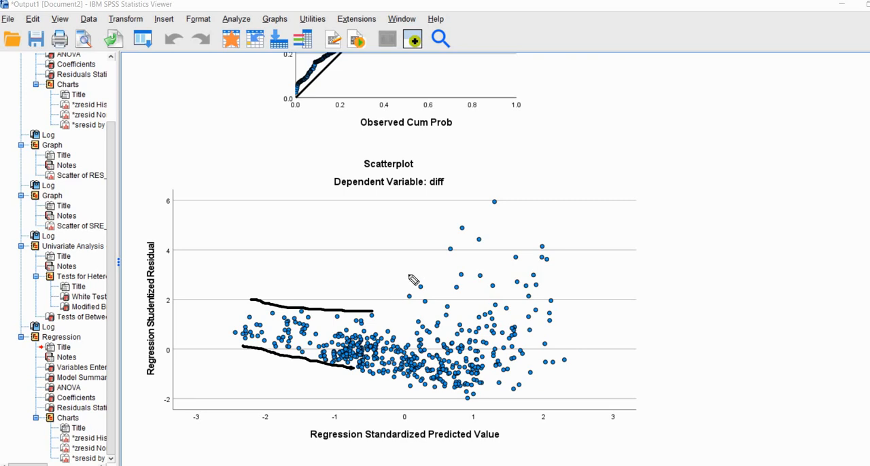
drag(387, 293, 482, 202)
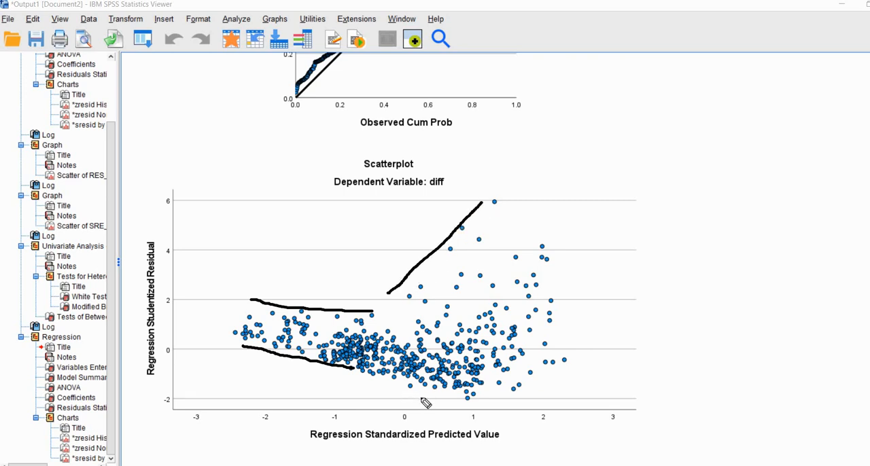
drag(405, 395, 519, 409)
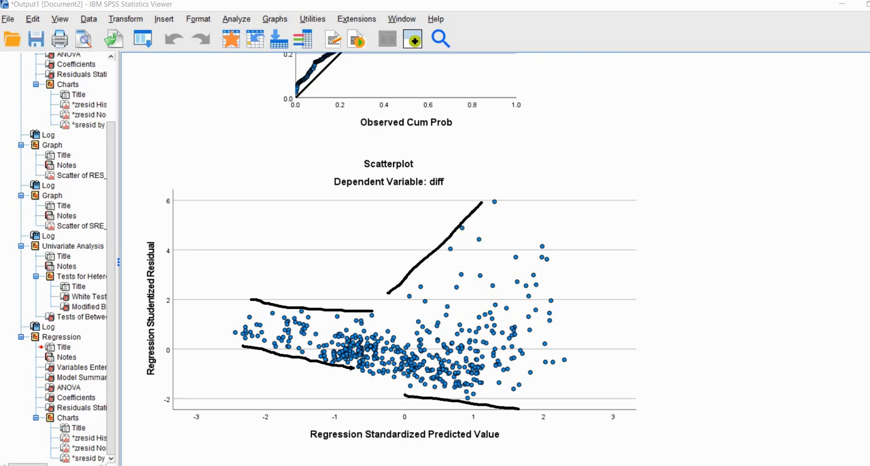
key(Escape)
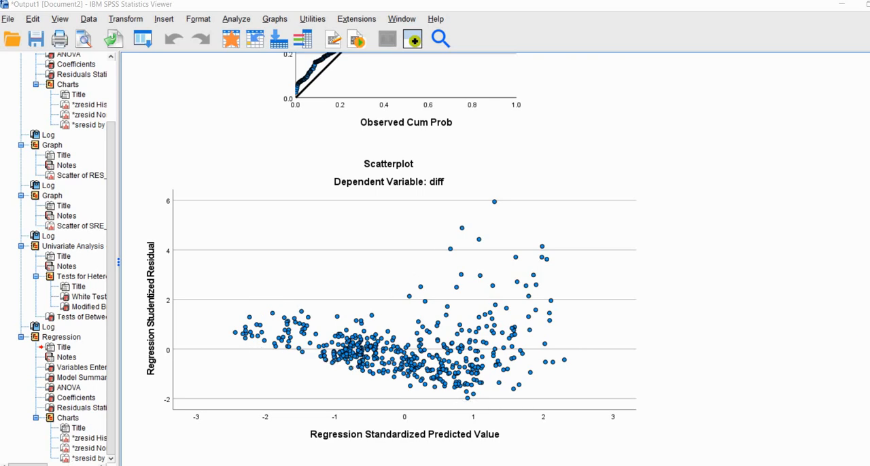
- Switch to the Data Editor and compare the saved PRE_1, RES_1 and SRE_1 variables with the diff column
click(109, 448)
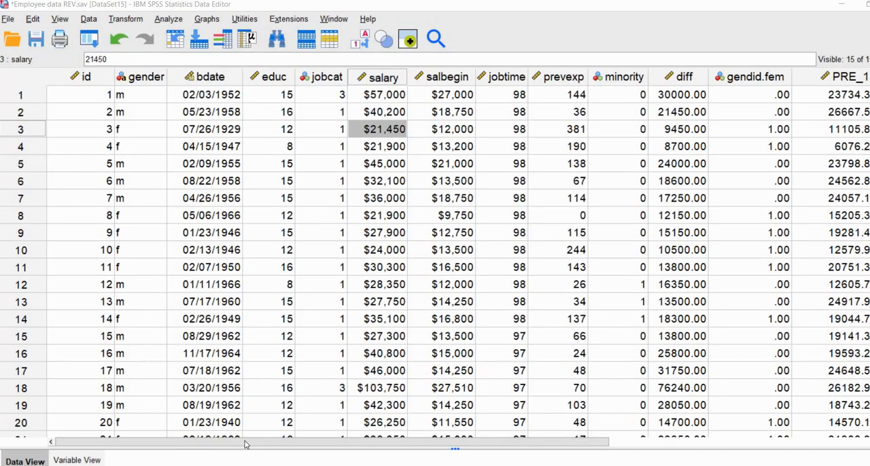
drag(247, 443, 499, 464)
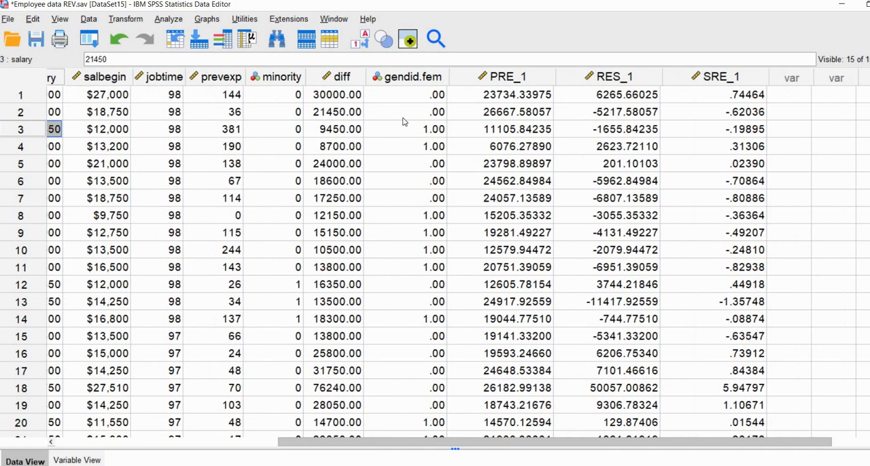
click(465, 79)
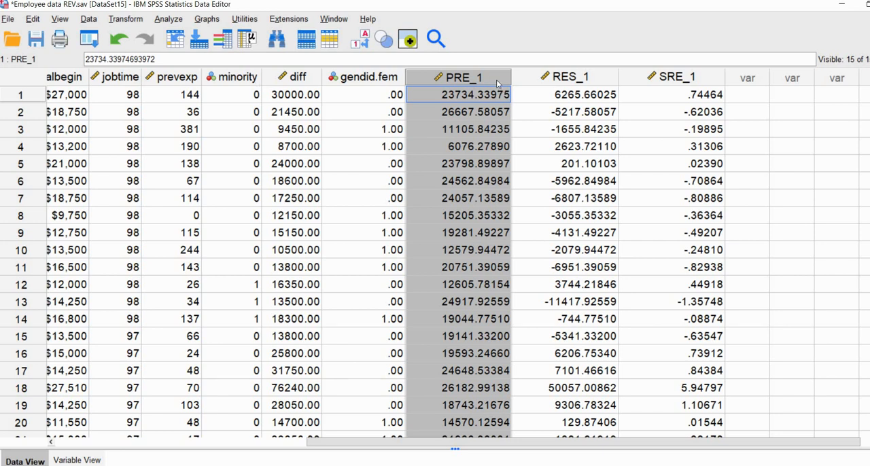
click(546, 78)
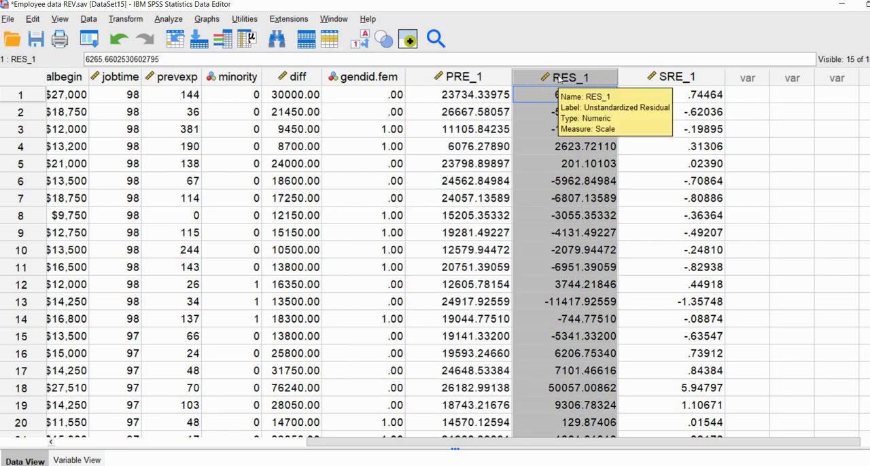
click(297, 77)
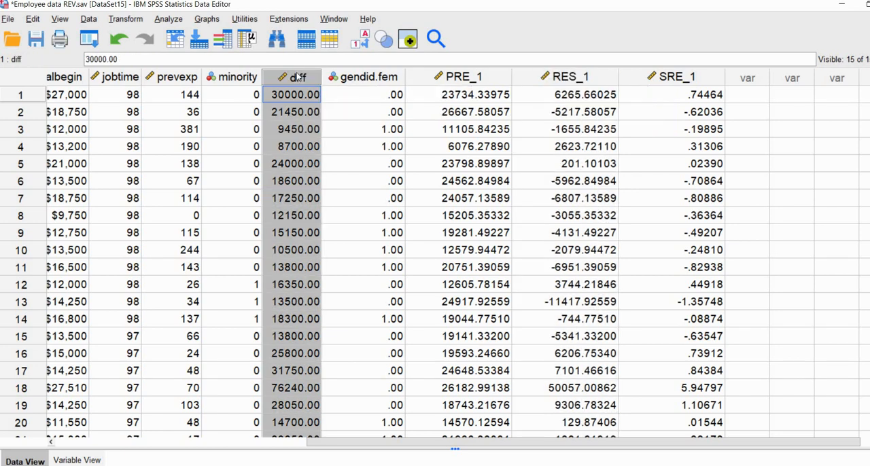
click(450, 77)
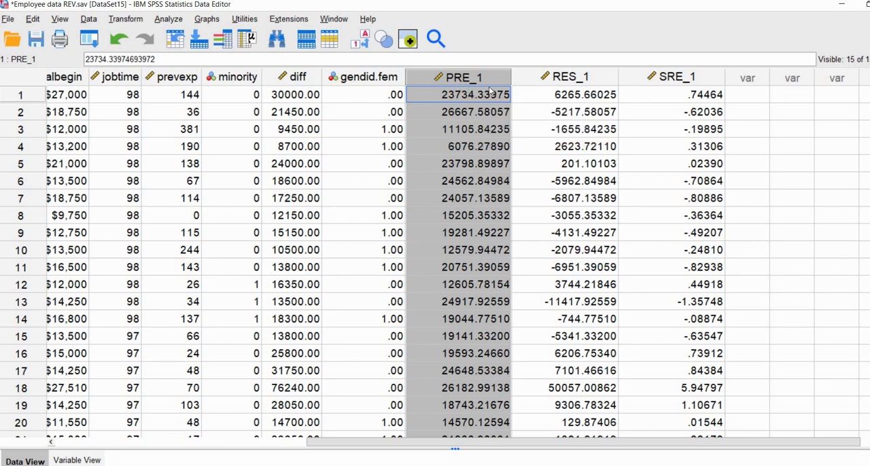
click(566, 83)
click(665, 81)
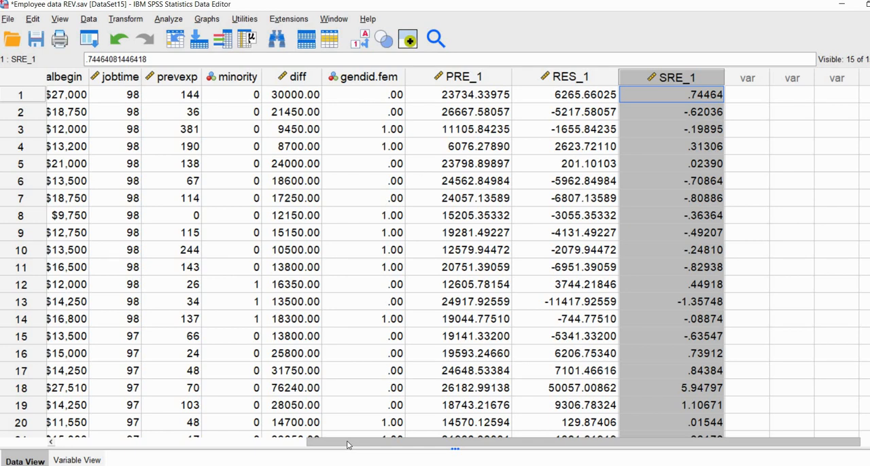
drag(347, 445, 316, 445)
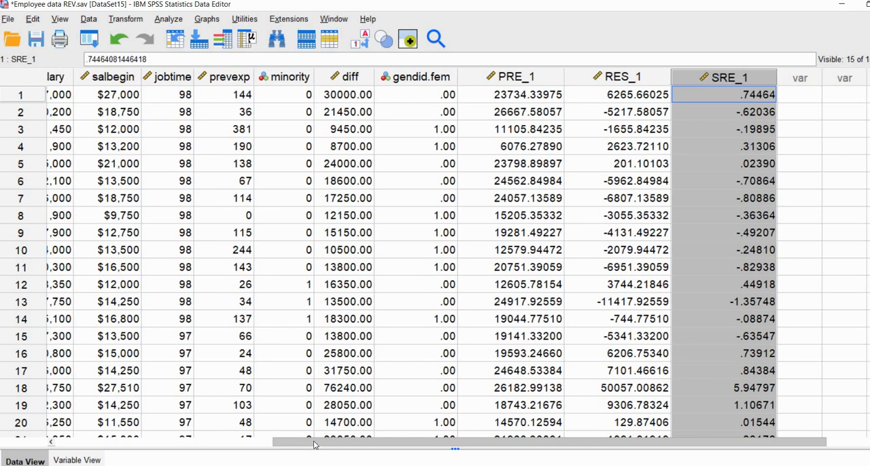
click(363, 289)
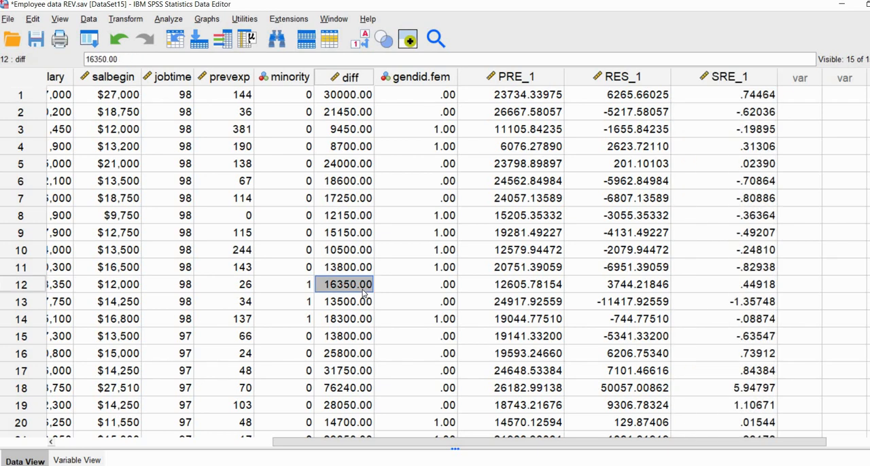
- Create a simple scatterplot with Studentized Residual [SRE_1] on the Y axis and Educational Level (years) [educ] on the X axis
click(209, 19)
mouse_move(254, 117)
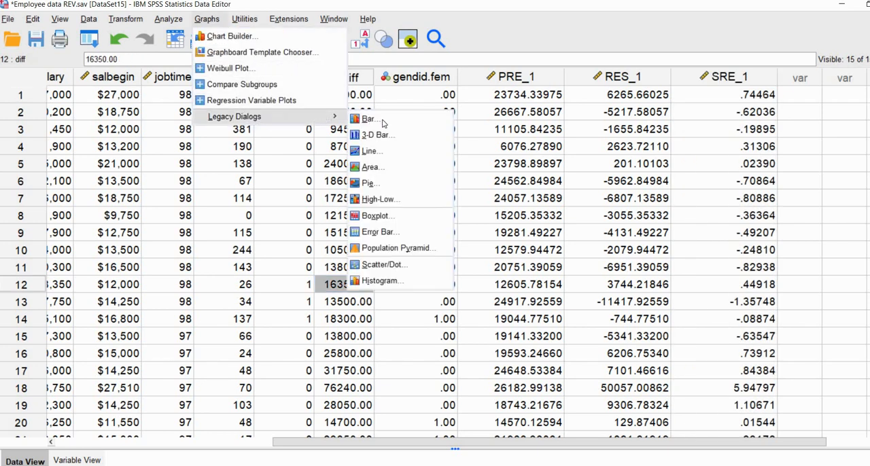
click(404, 269)
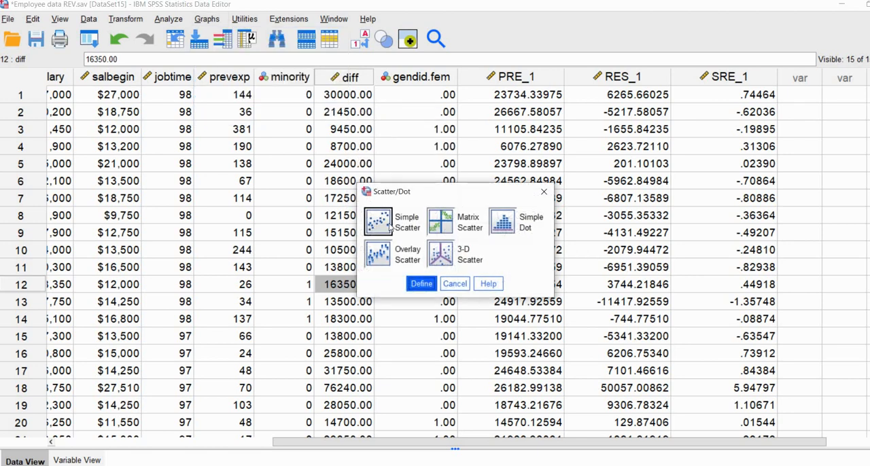
click(418, 284)
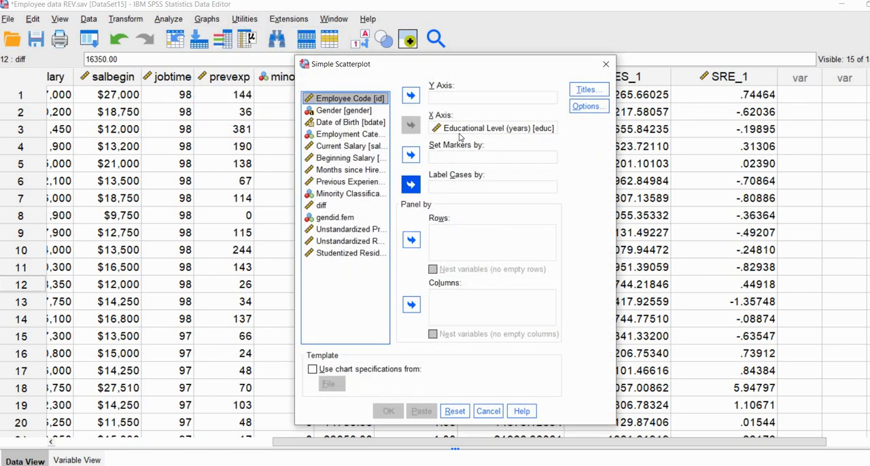
click(460, 128)
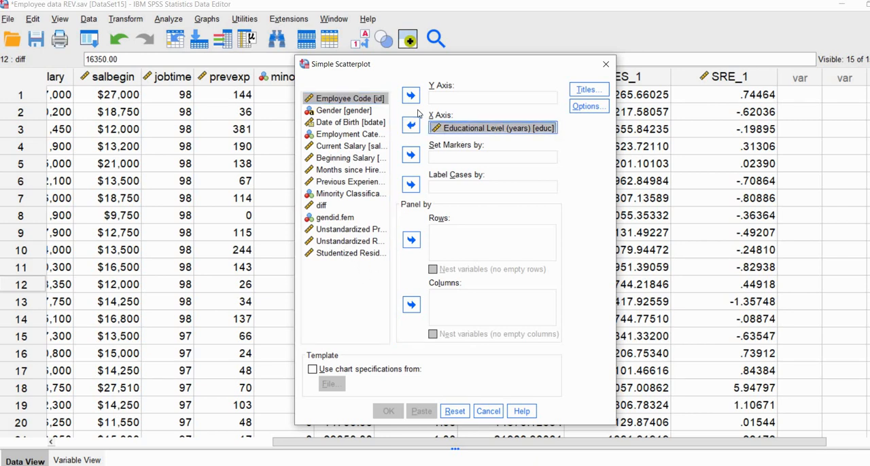
click(350, 253)
click(411, 95)
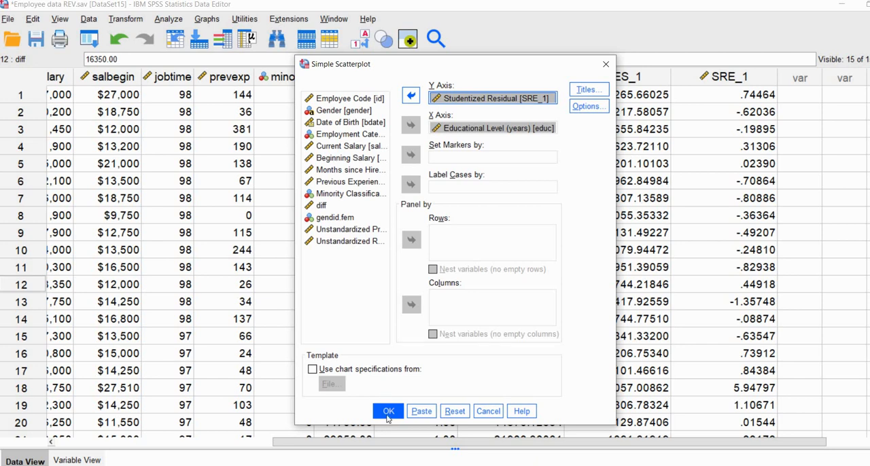
click(388, 412)
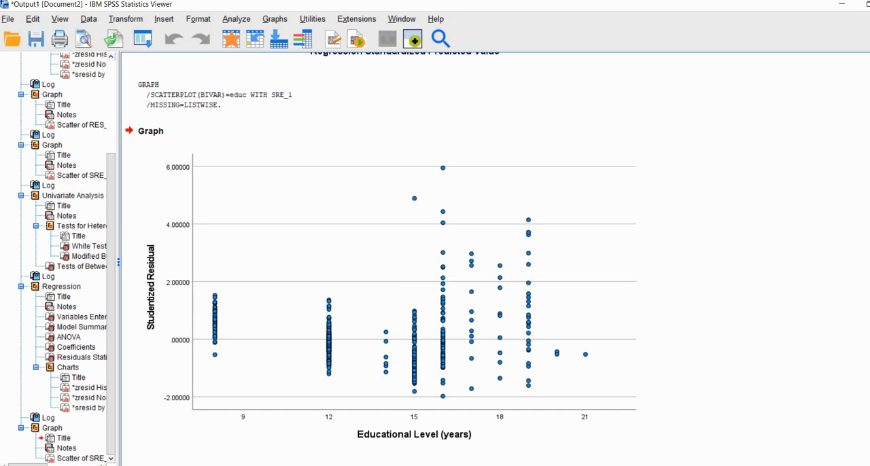
- Create a simple scatterplot of Studentized Residual [SRE_1] against Previous Experience (months), replacing Educational Level on the X axis, and examine the residual spread
click(273, 19)
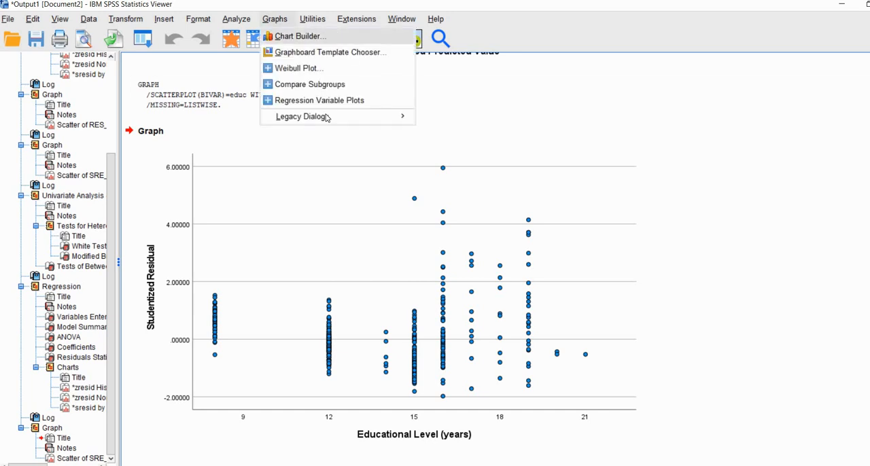
mouse_move(319, 116)
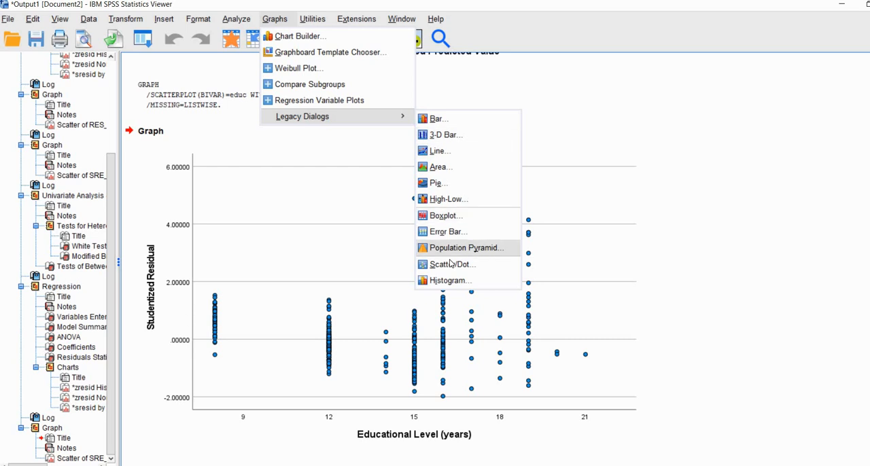
click(450, 264)
click(421, 284)
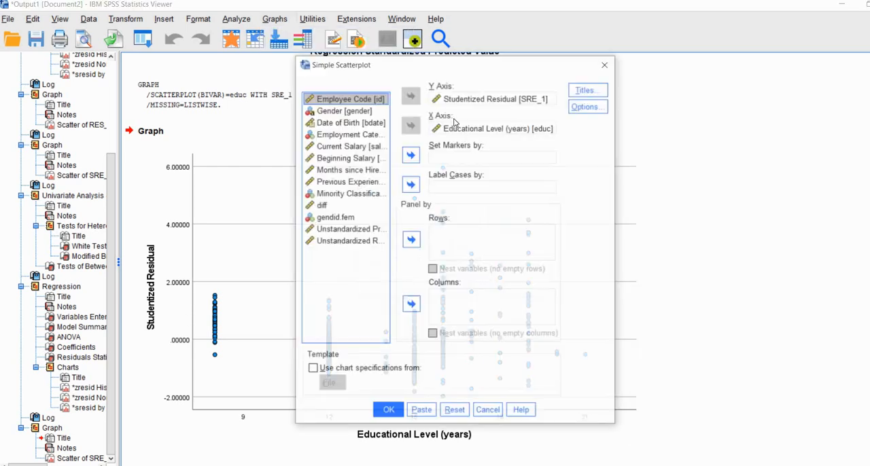
click(475, 128)
click(411, 125)
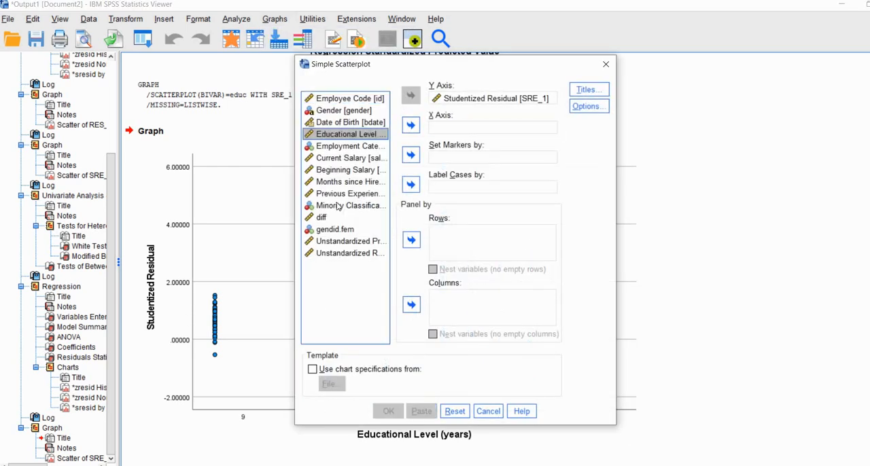
click(340, 195)
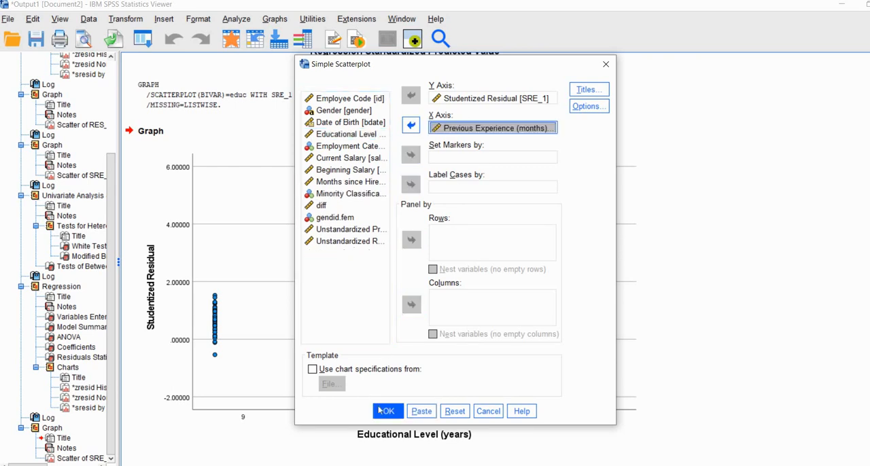
click(385, 411)
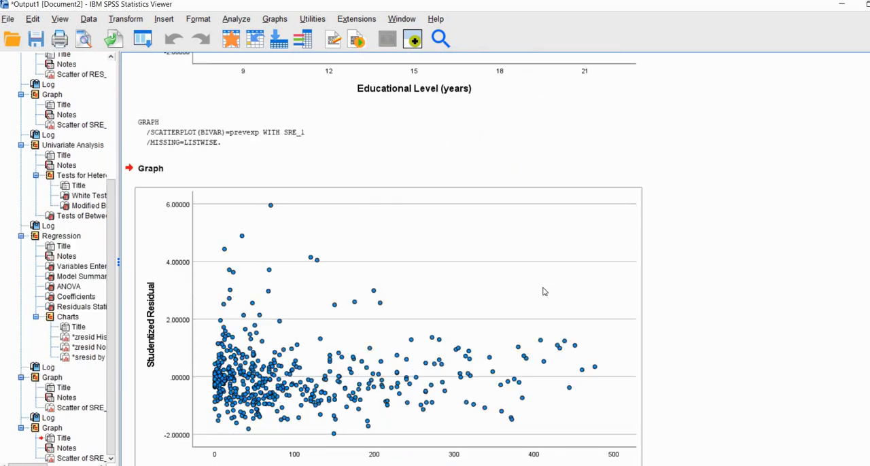
click(744, 285)
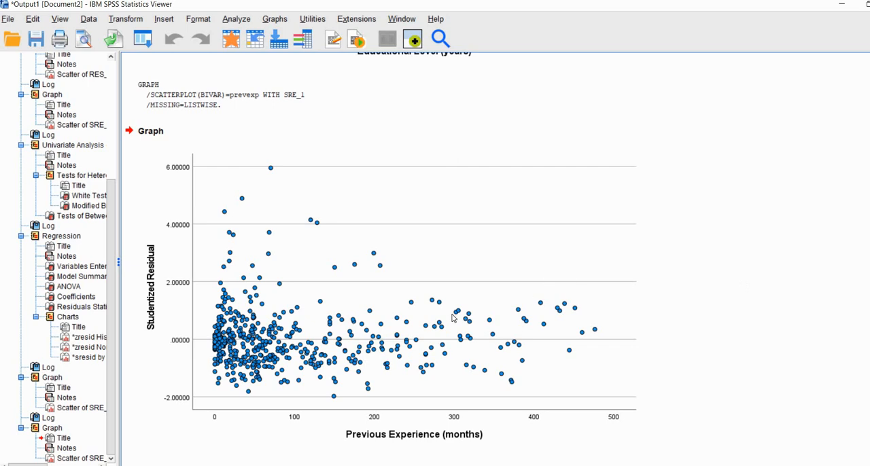
click(323, 336)
- Create a simple scatterplot of Studentized Residual [SRE_1] against Months since Hire, replacing Previous Experience on the X axis, and examine its pattern
click(274, 19)
mouse_move(371, 119)
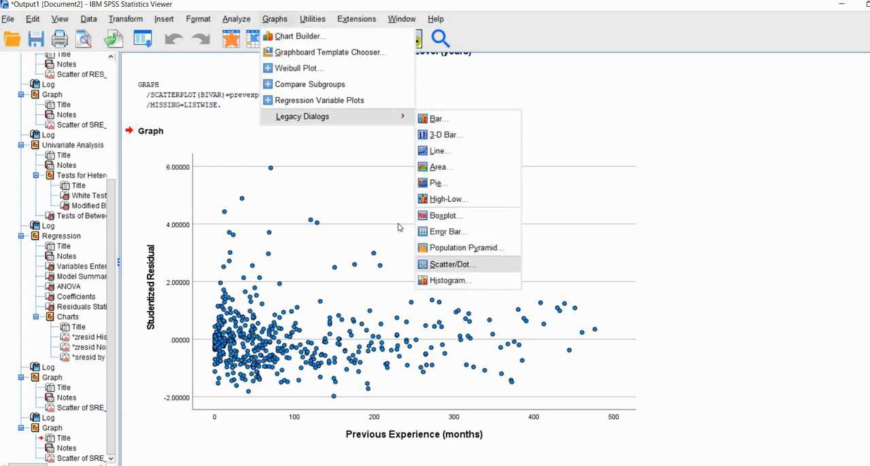
click(479, 265)
key(Return)
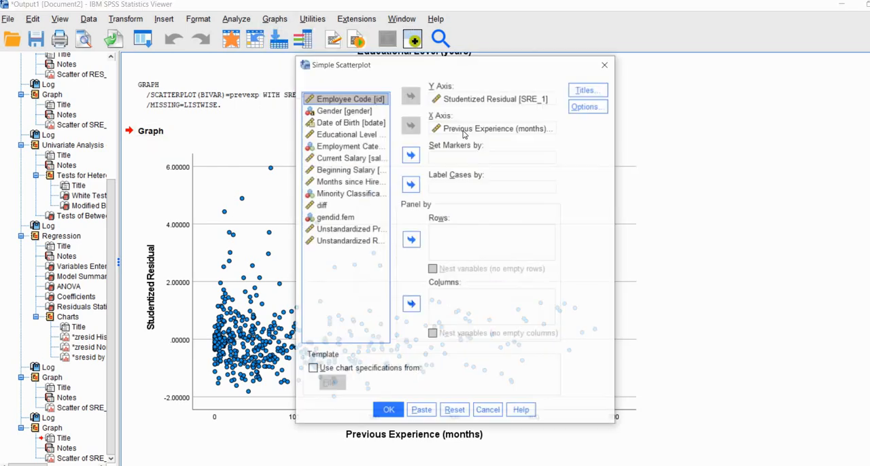
click(463, 129)
click(413, 125)
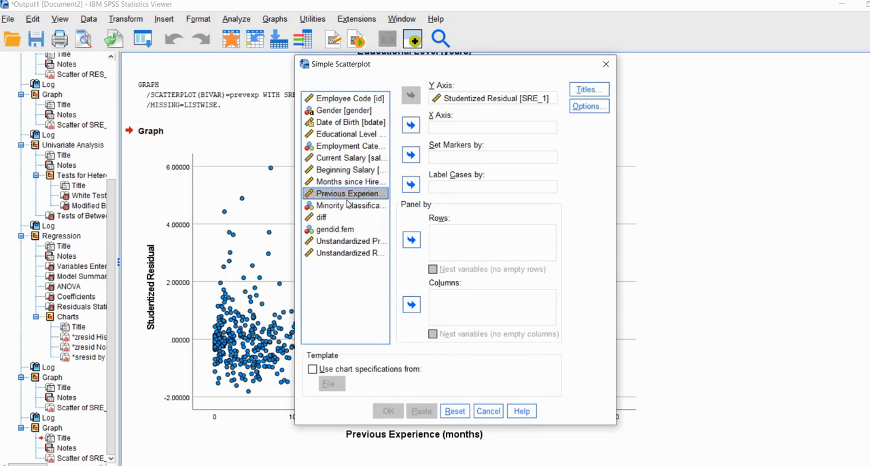
click(350, 181)
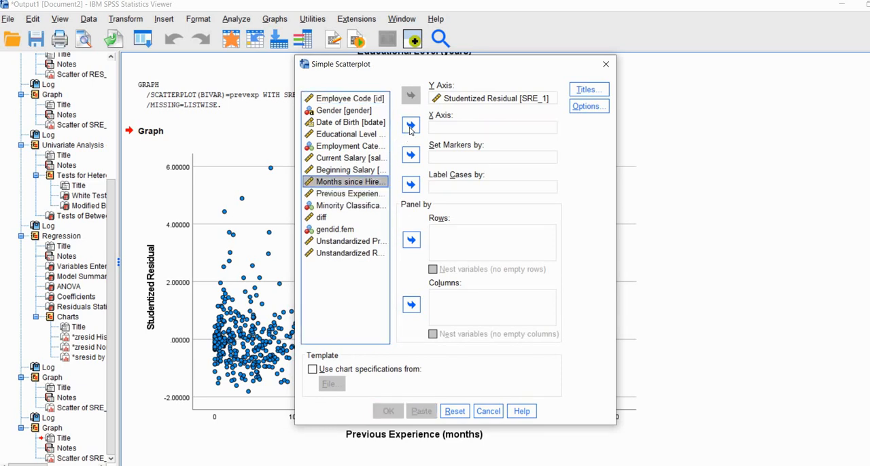
click(411, 125)
click(389, 411)
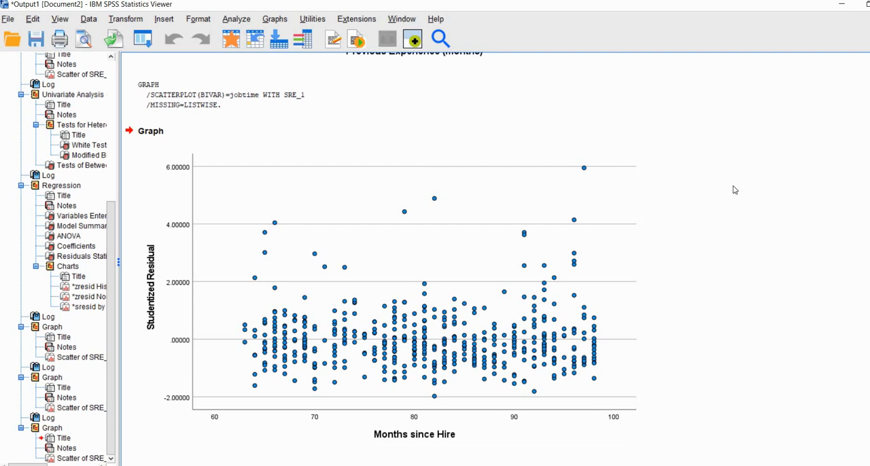
click(476, 279)
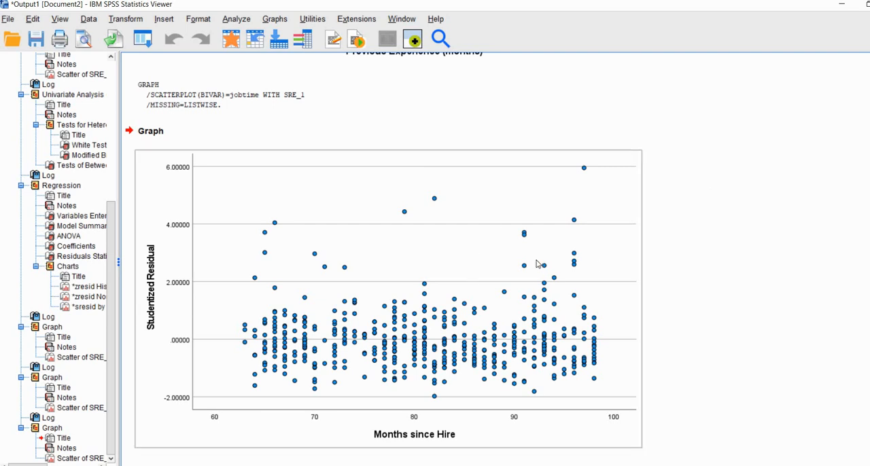
click(705, 192)
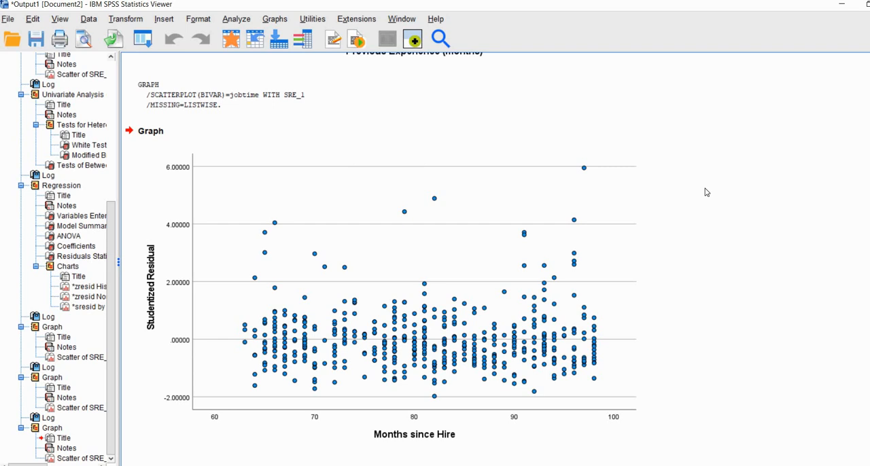
- Create a simple scatterplot of Studentized Residual [SRE_1] against gendid.fem, replacing Months since Hire on the X axis, and compare the groups' residual spread
click(274, 18)
mouse_move(302, 116)
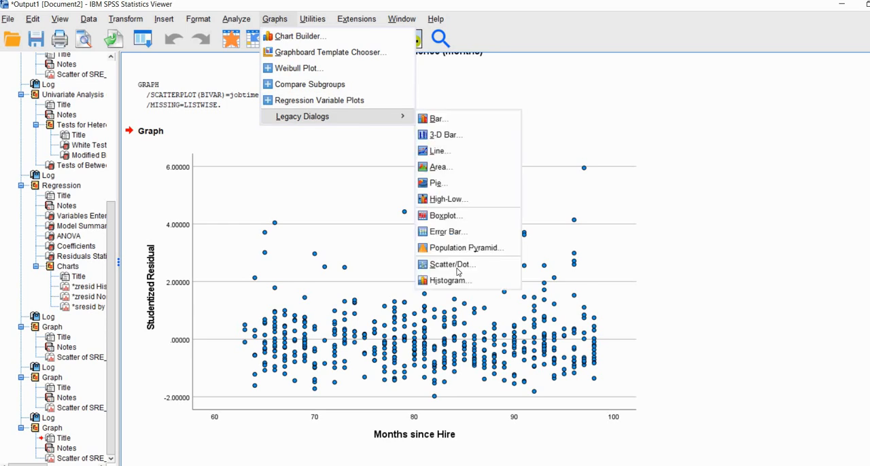
click(461, 265)
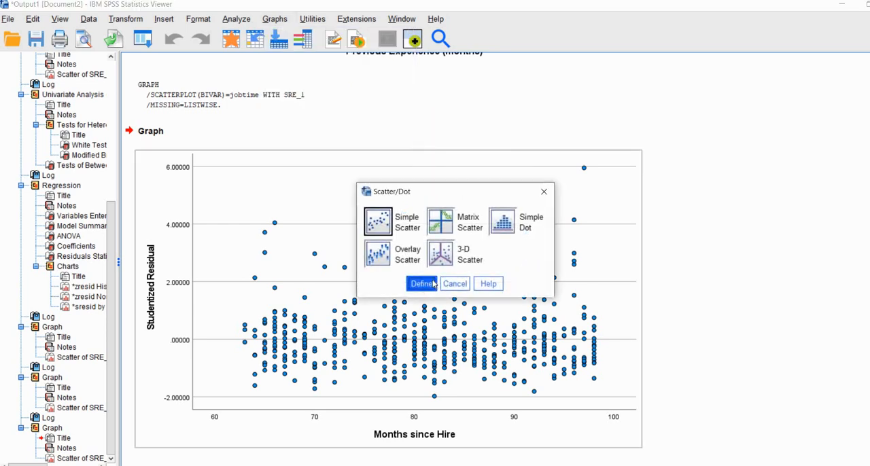
click(422, 283)
click(438, 129)
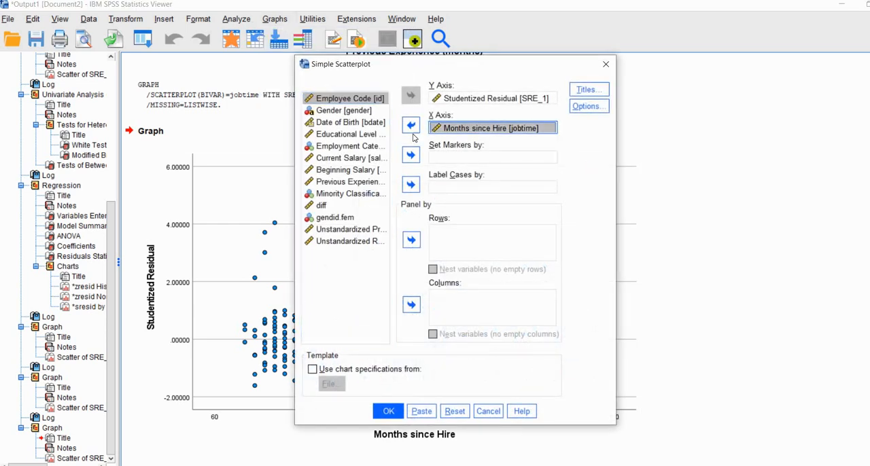
click(410, 125)
click(347, 231)
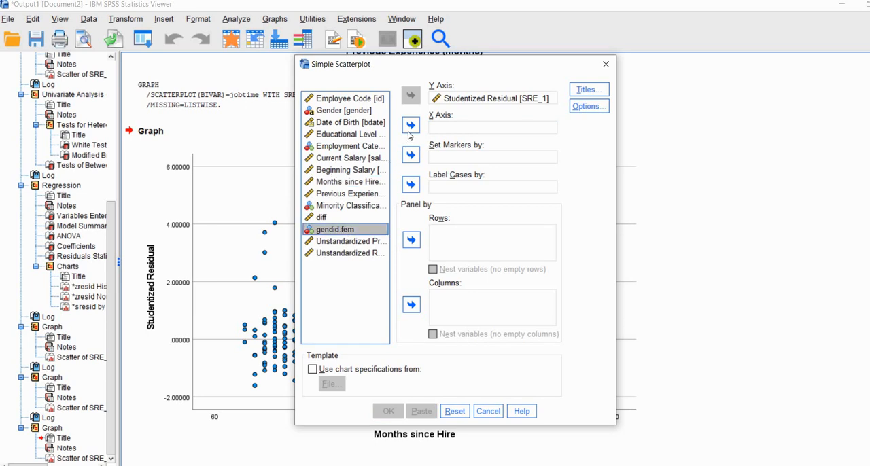
click(410, 125)
click(388, 411)
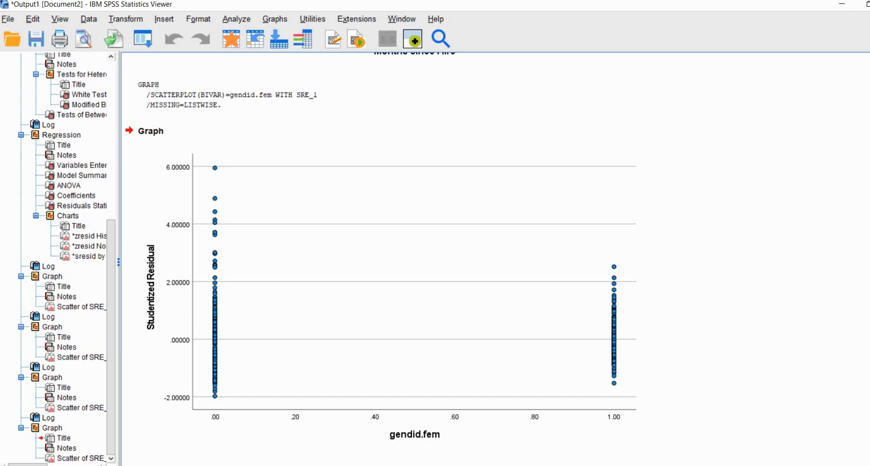
click(861, 286)
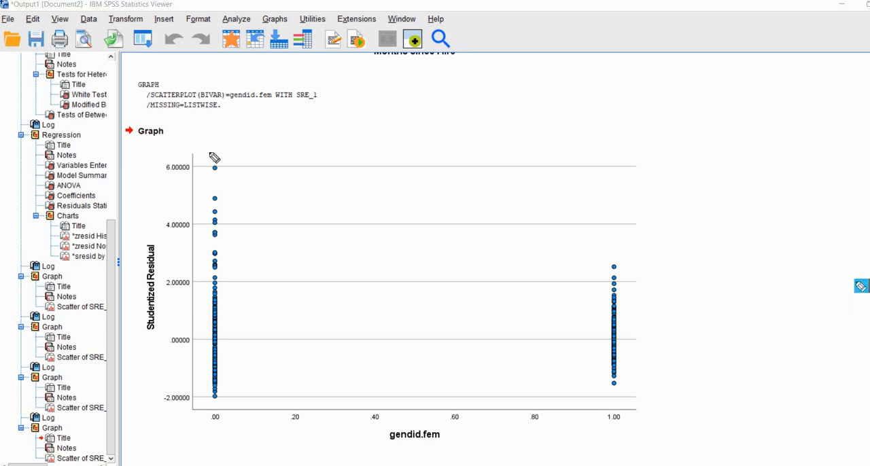
drag(208, 151, 228, 136)
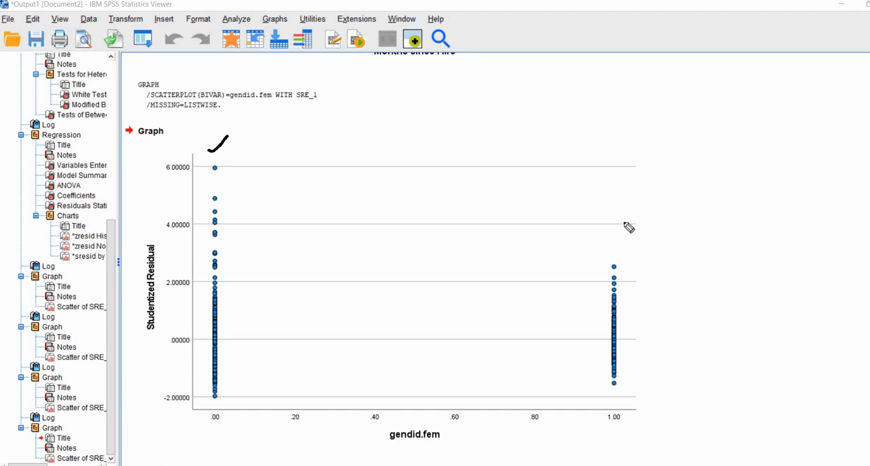
drag(604, 236, 624, 222)
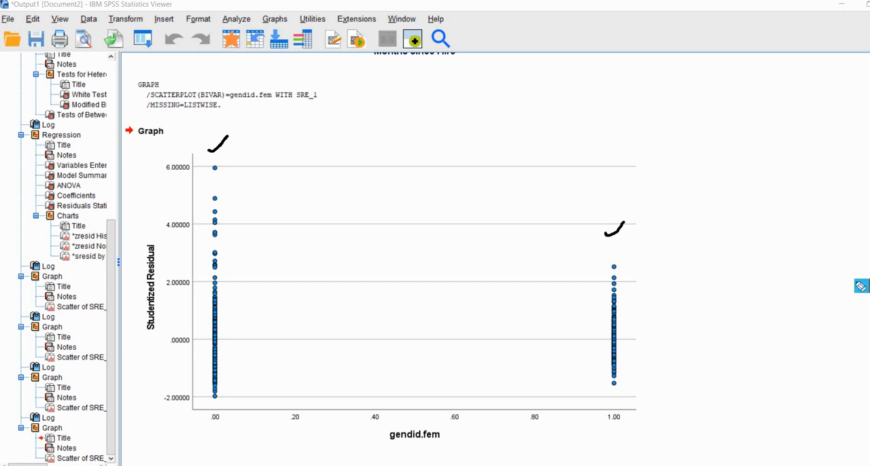
key(Escape)
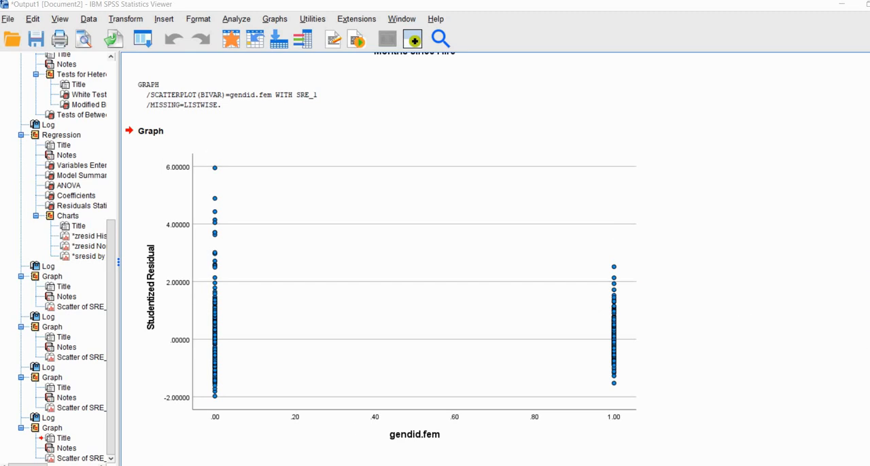
- From the Data Editor, set up a Univariate general linear model for diff, adding Previous Experience, Months since Hire and gendid.fem as covariates
key(alt+Tab)
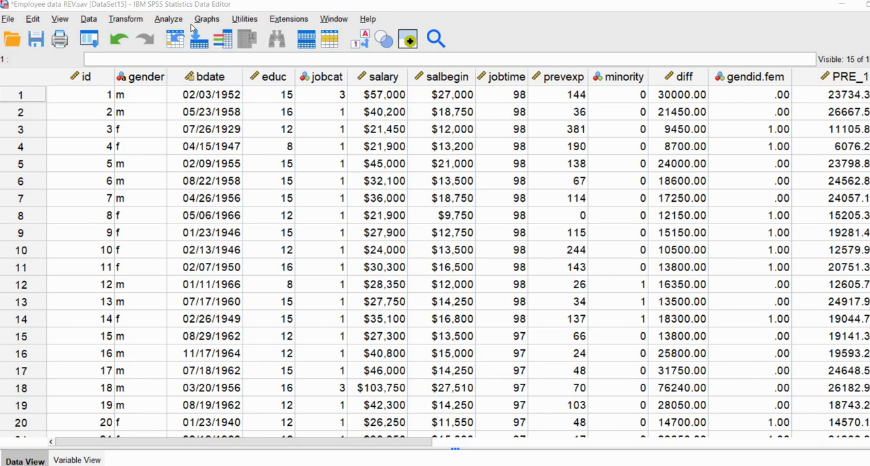
click(168, 19)
mouse_move(326, 141)
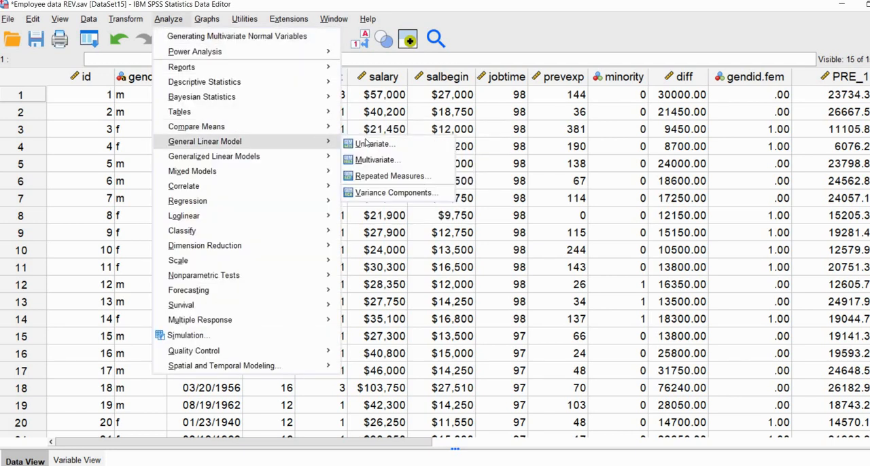
click(371, 144)
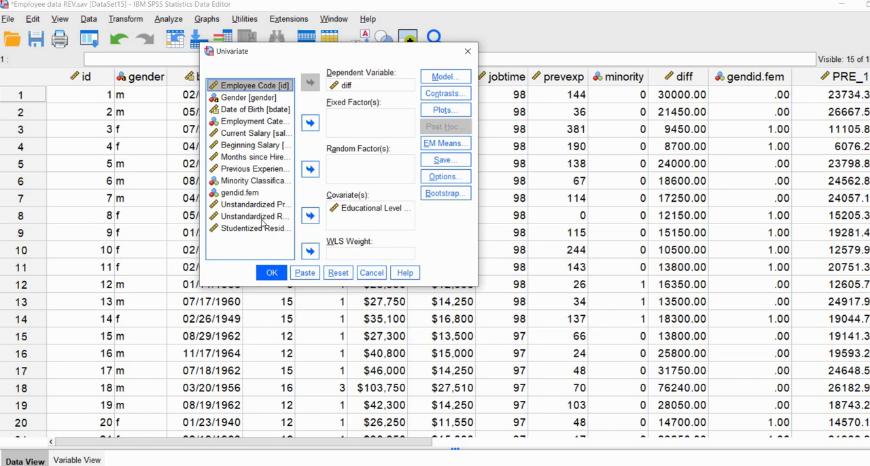
click(247, 172)
click(309, 216)
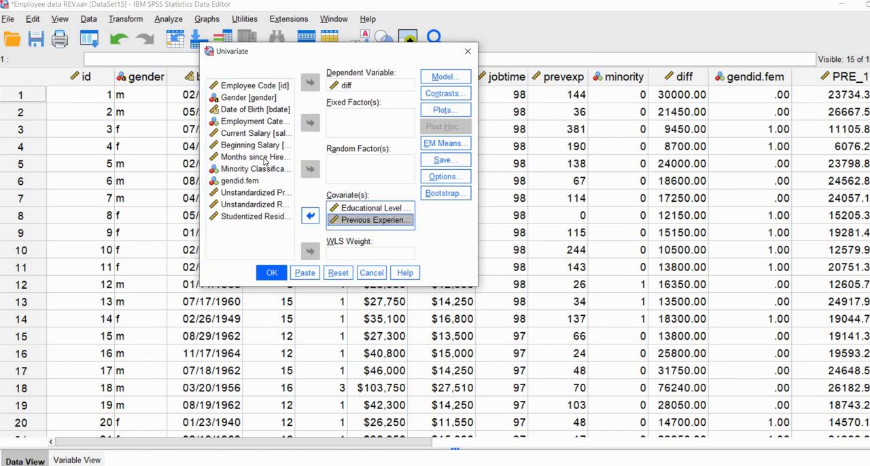
click(265, 158)
click(309, 215)
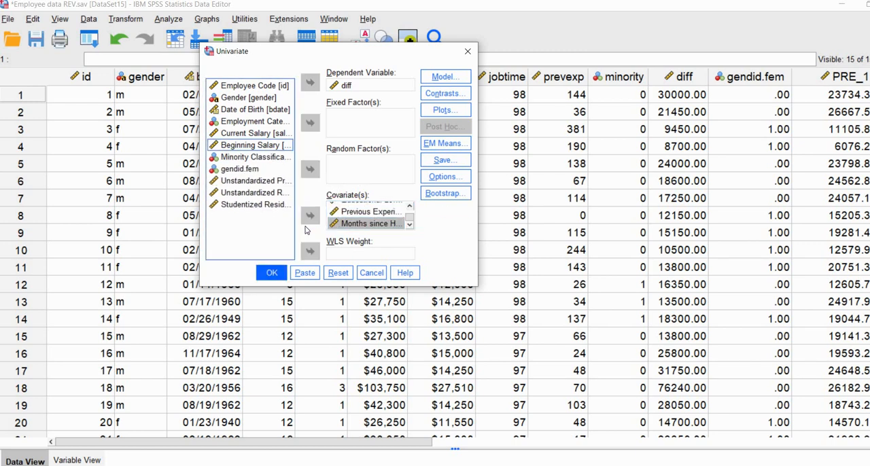
click(241, 169)
click(310, 215)
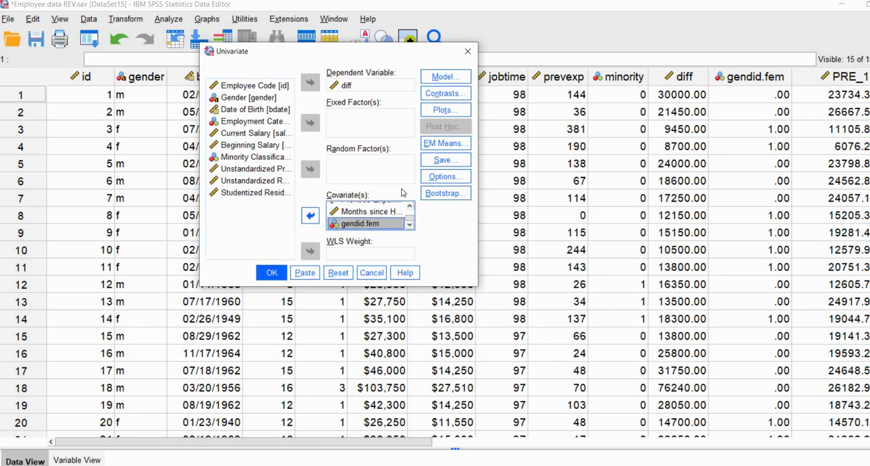
- Make the Modified Breusch-Pagan test use the univariate model for its auxiliary regression, and run the analysis
click(446, 177)
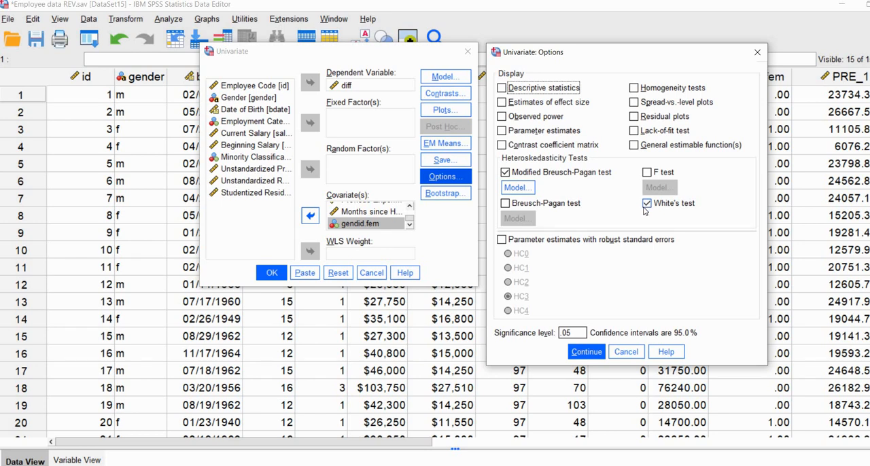
click(524, 189)
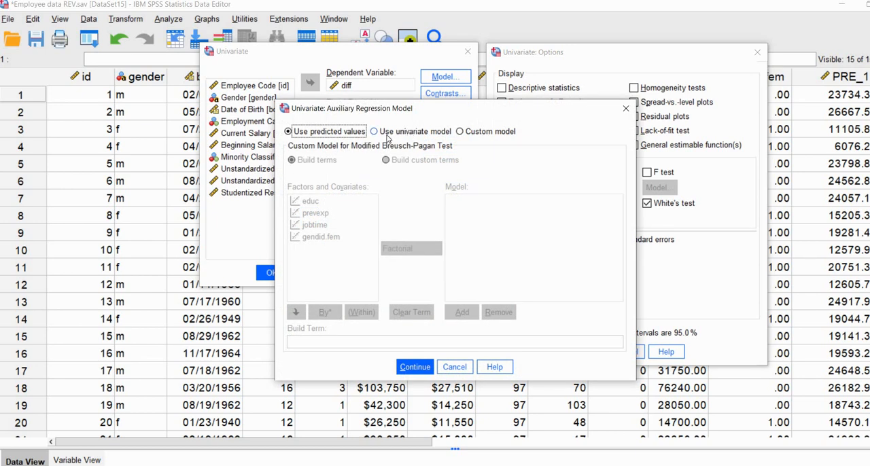
click(385, 135)
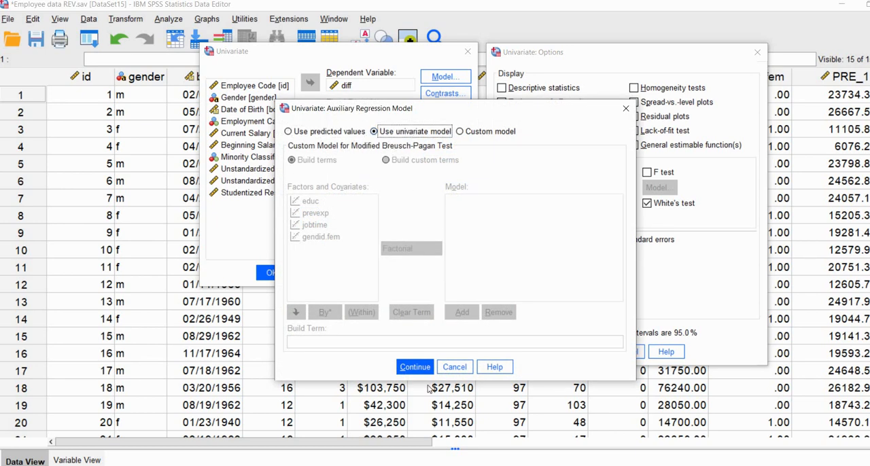
click(424, 367)
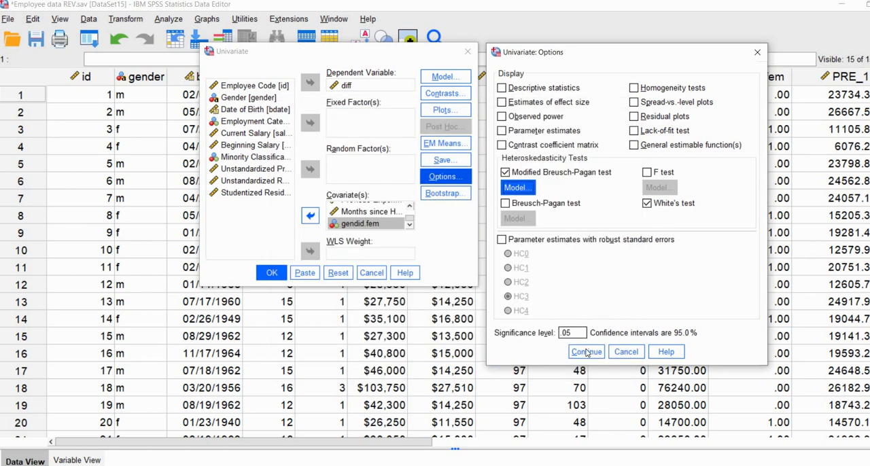
click(587, 353)
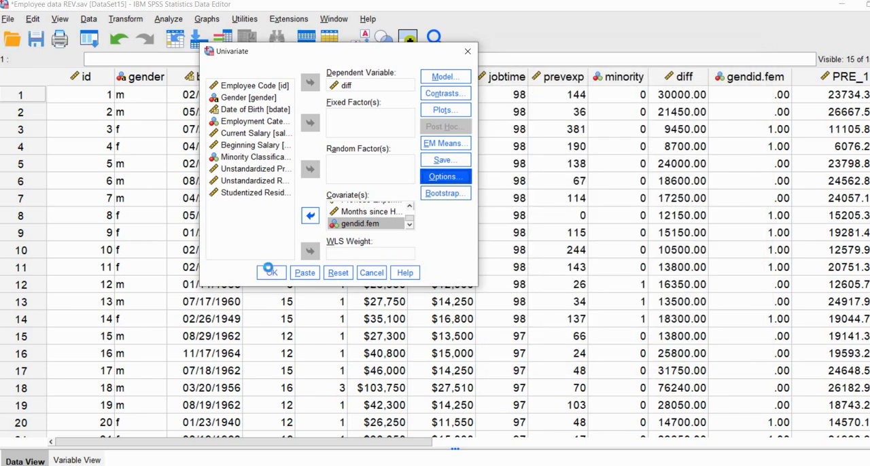
click(272, 274)
click(453, 286)
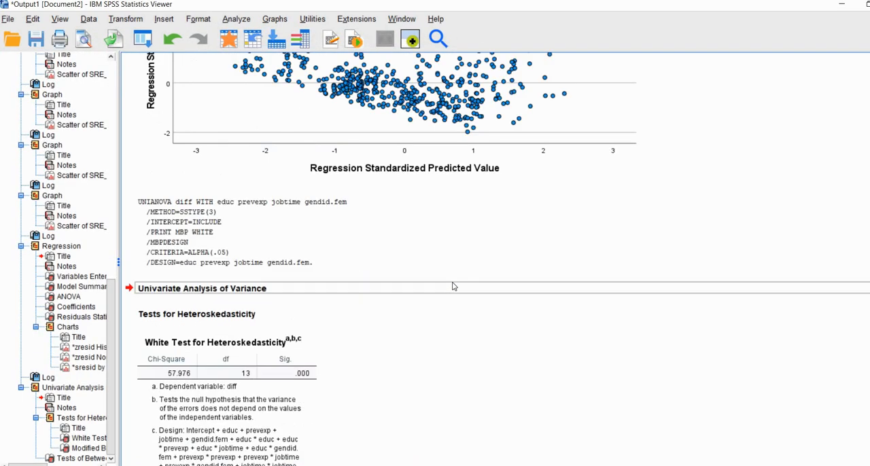
- Examine the White and Modified Breusch-Pagan test tables, comparing their significance, degrees of freedom and the design terms in the footnotes
scroll(453, 286, down, 3)
scroll(608, 319, down, 3)
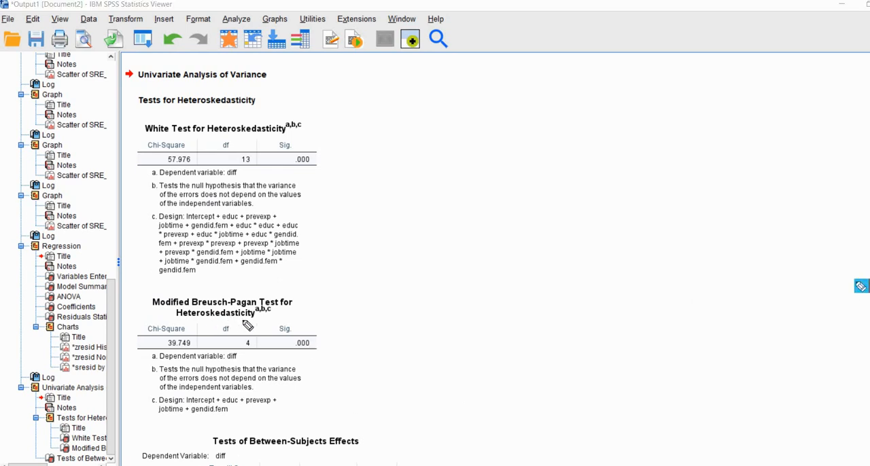
drag(291, 356, 318, 356)
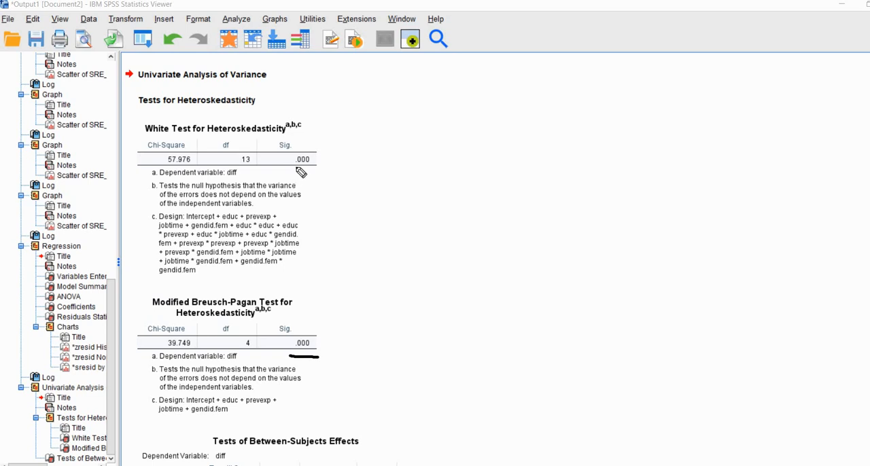
drag(295, 166, 324, 167)
click(858, 300)
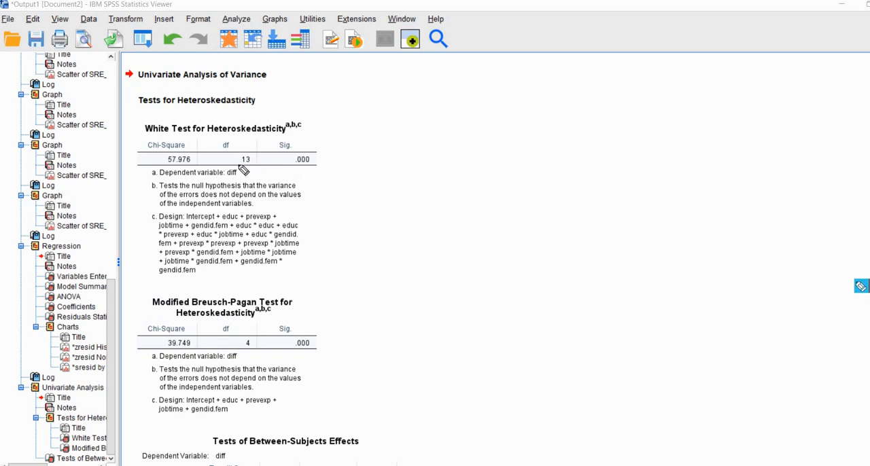
drag(235, 167, 258, 168)
drag(240, 350, 265, 350)
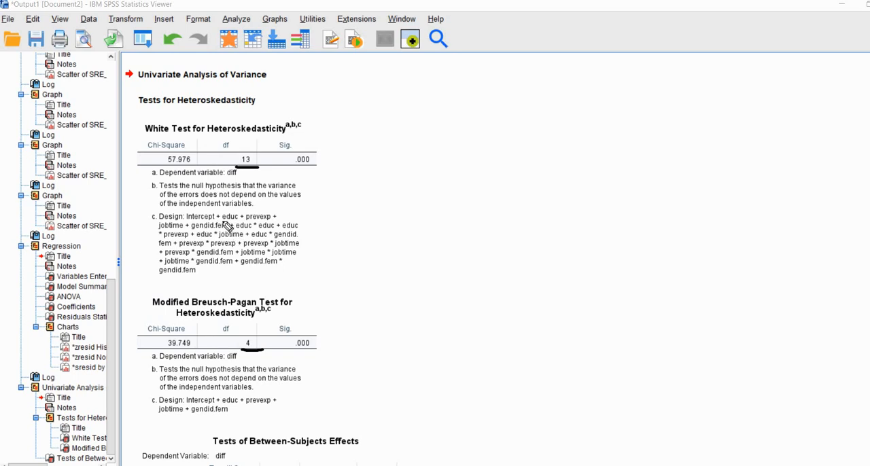
drag(222, 221, 260, 222)
drag(162, 229, 262, 230)
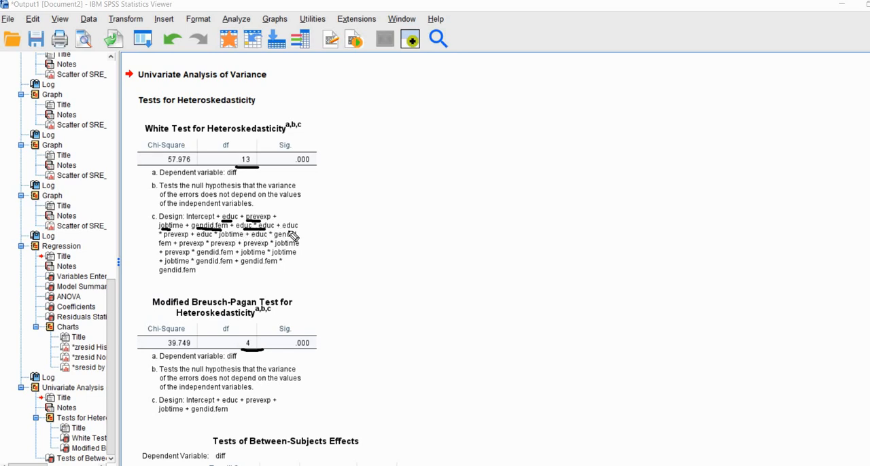
drag(284, 230, 293, 230)
drag(165, 240, 287, 239)
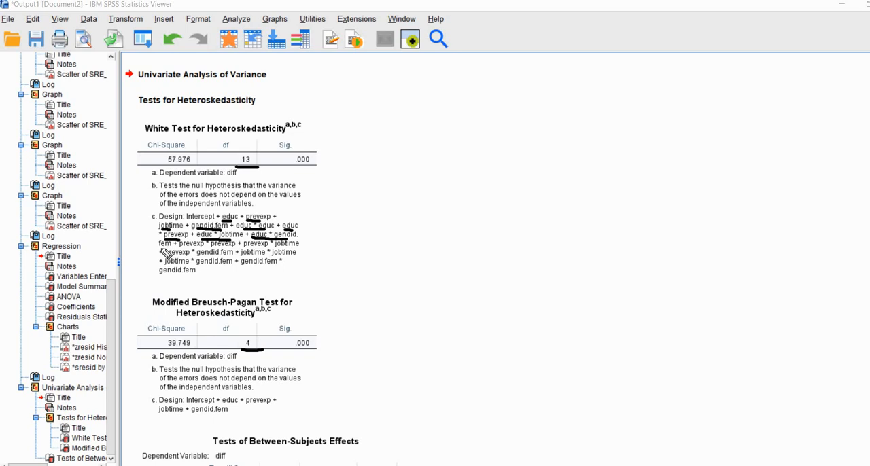
drag(182, 247, 236, 247)
key(Escape)
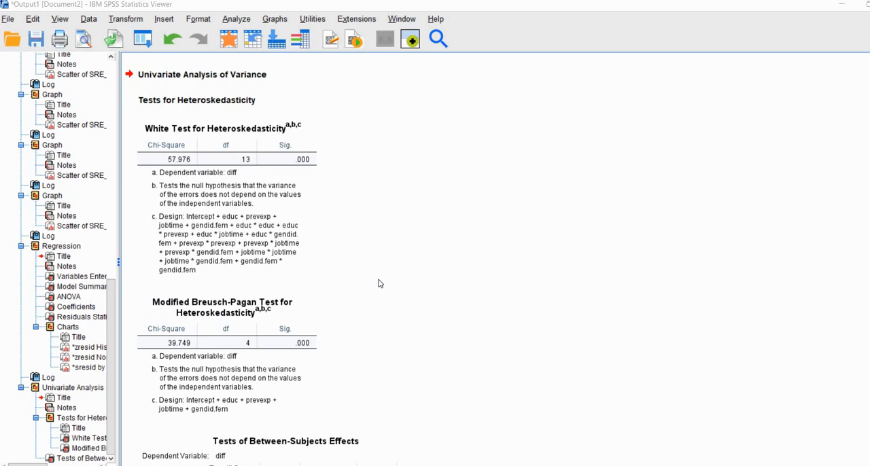
- Rerun the Univariate general linear model for diff with parameter estimates and HC3 robust standard errors added to the output
click(240, 22)
mouse_move(393, 201)
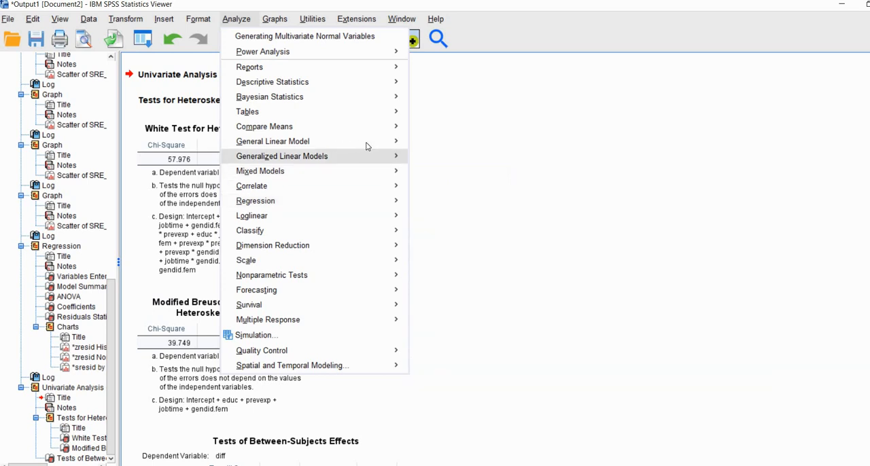
mouse_move(339, 145)
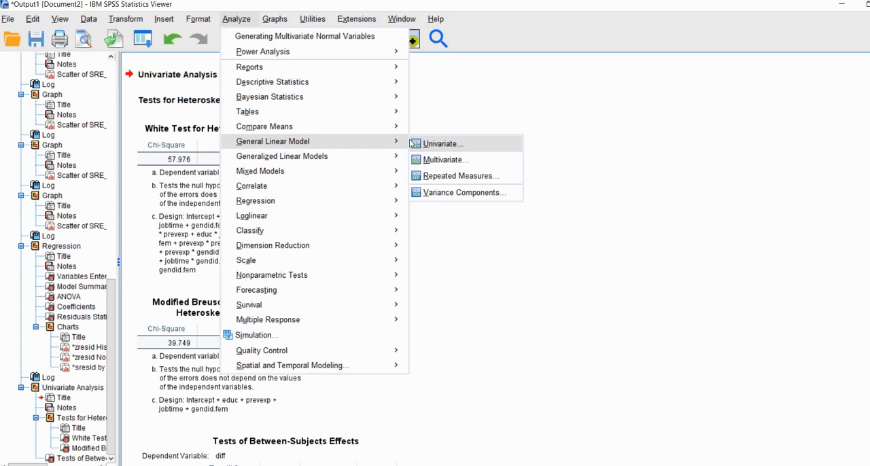
click(412, 143)
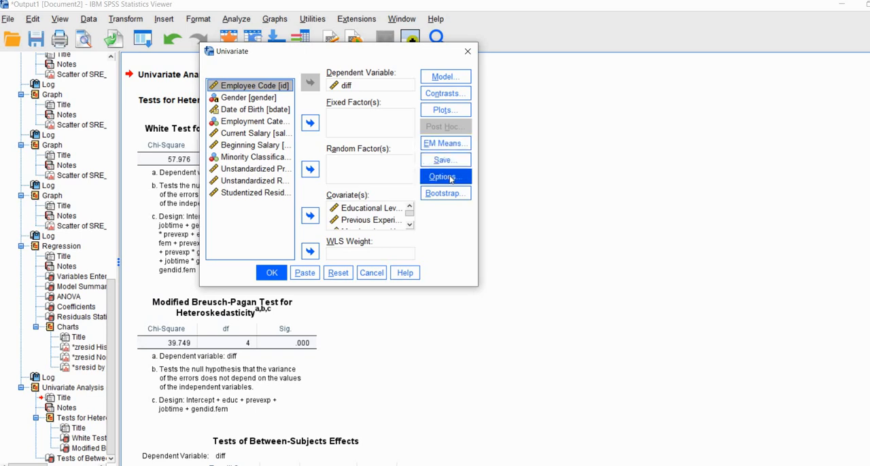
click(449, 178)
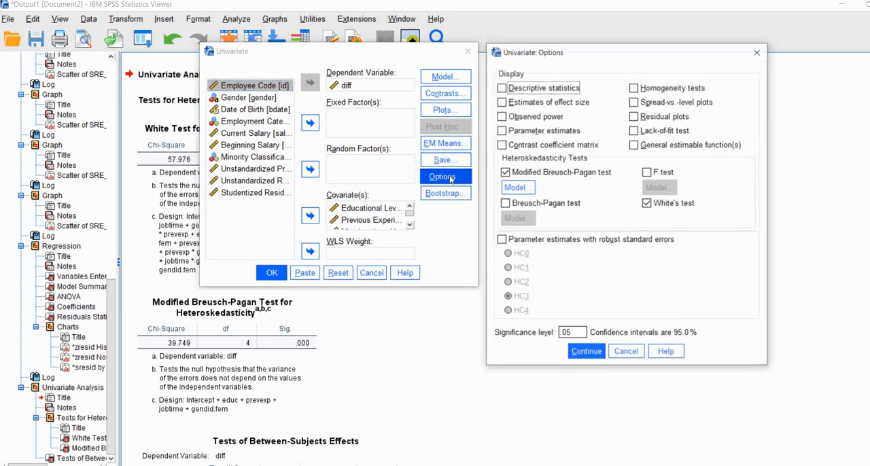
click(502, 131)
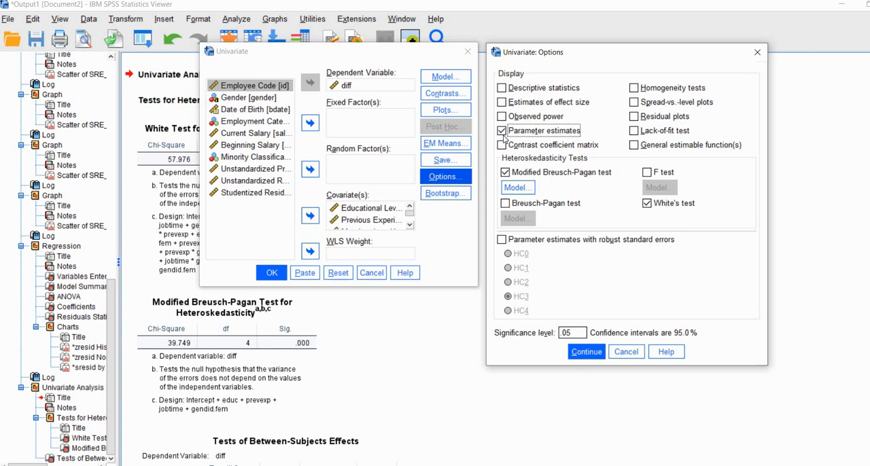
click(501, 242)
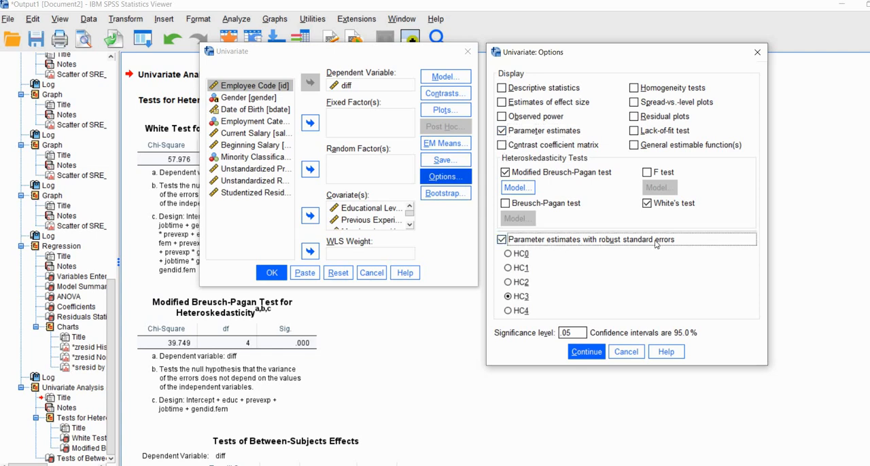
click(508, 297)
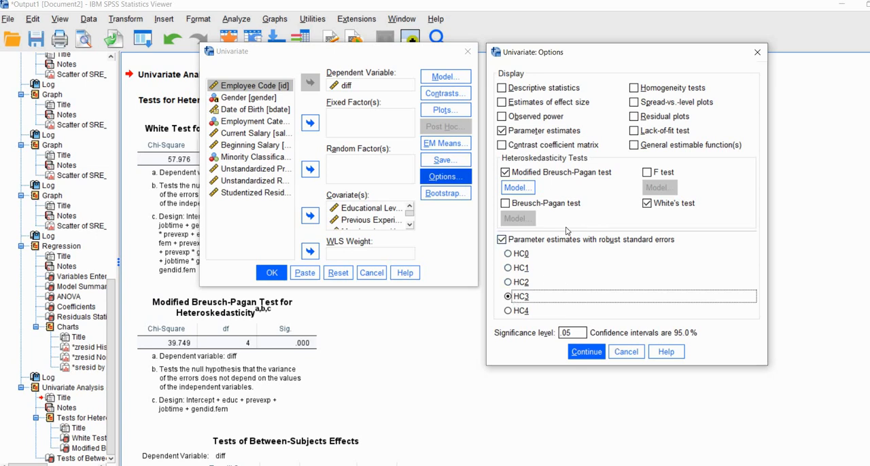
click(586, 352)
click(272, 272)
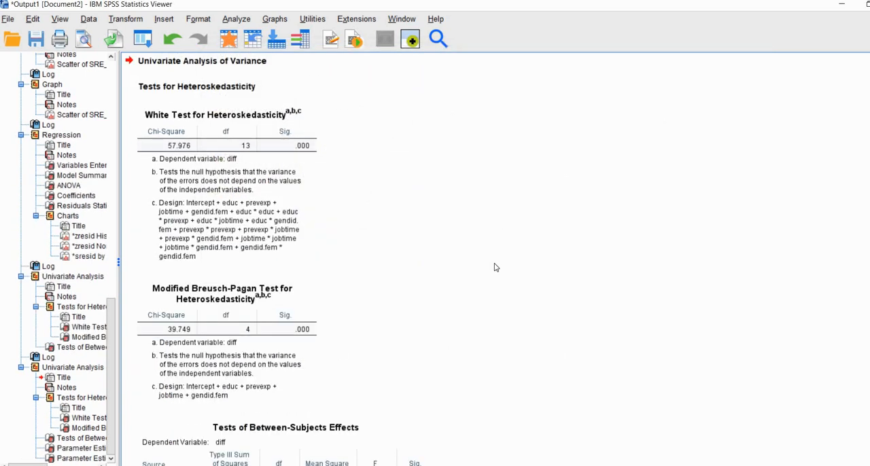
- Examine the Corrected Model's F and significance in the Tests of Between-Subjects Effects table, plus R Squared and Adjusted R Squared
scroll(496, 267, down, 8)
scroll(534, 267, up, 3)
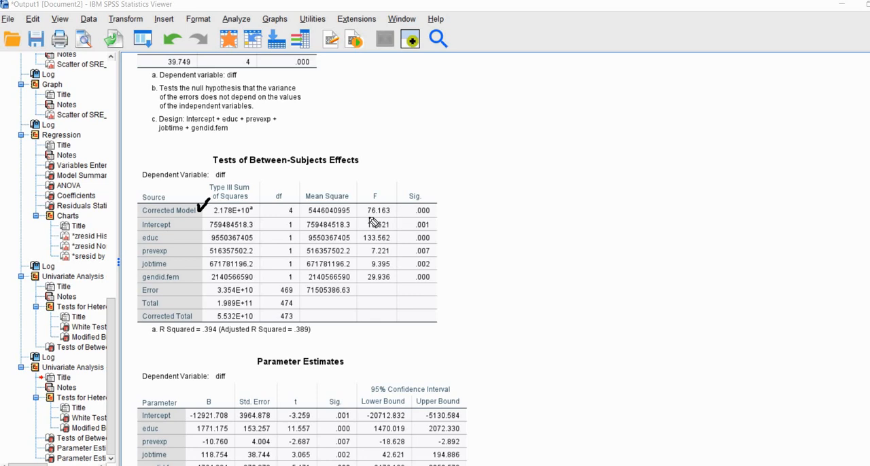
drag(368, 217, 413, 215)
drag(169, 337, 211, 337)
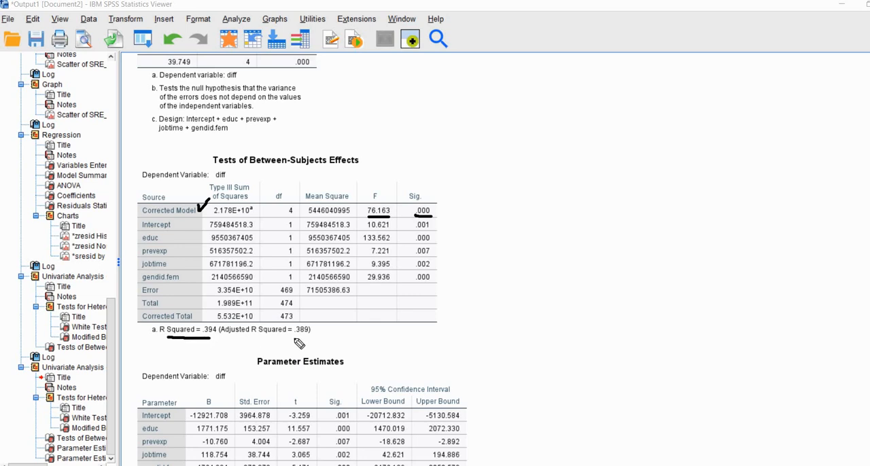
drag(291, 337, 307, 337)
key(Escape)
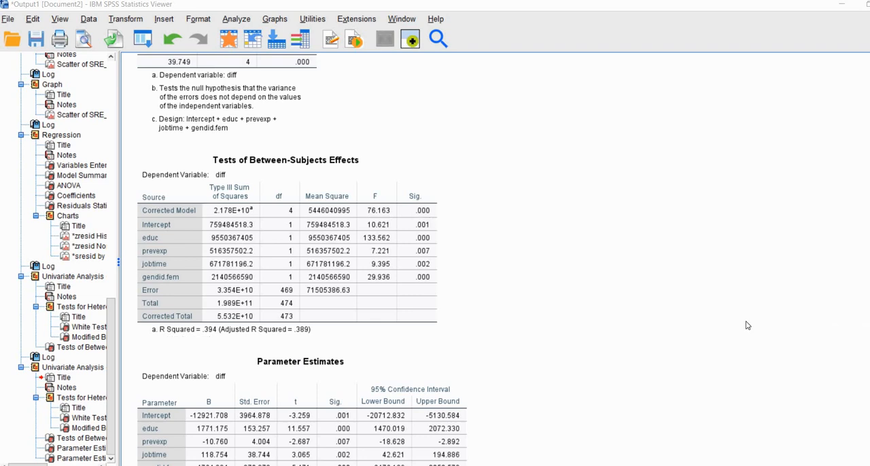
- Review the ordinary Parameter Estimates table's coefficients, standard errors, t, significance and 95% confidence intervals
scroll(854, 276, down, 5)
scroll(855, 276, down, 1)
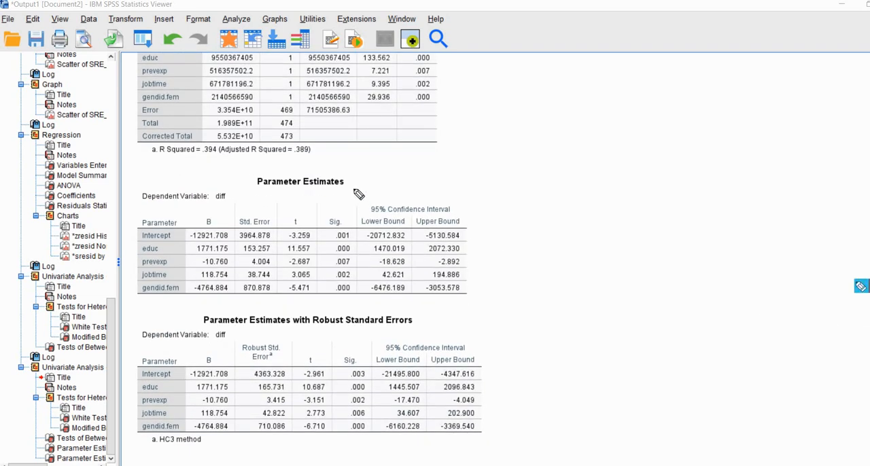
mouse_move(348, 179)
mouse_down()
mouse_move(353, 186)
mouse_move(370, 168)
mouse_up()
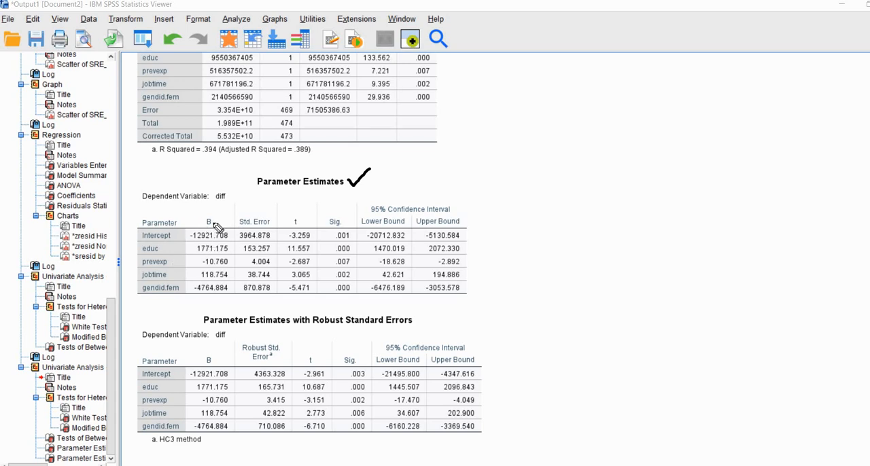
drag(202, 227, 267, 227)
click(305, 227)
drag(331, 228, 343, 228)
drag(466, 214, 488, 205)
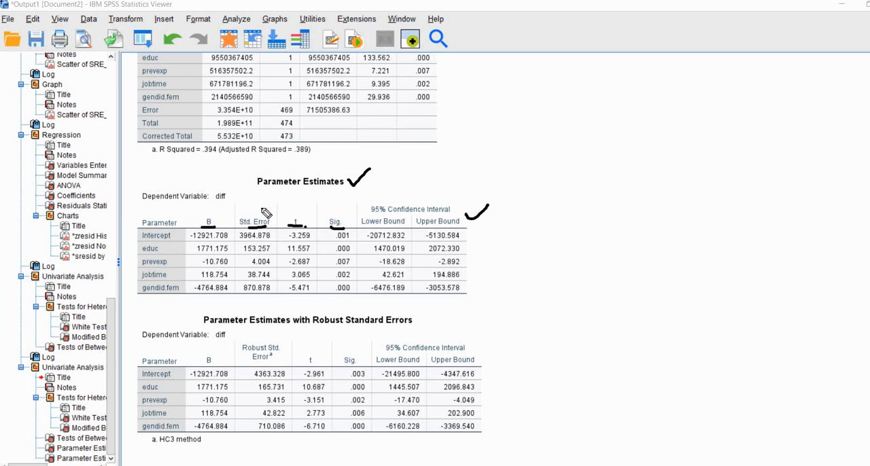
mouse_move(262, 208)
mouse_down()
mouse_move(237, 211)
mouse_move(261, 207)
mouse_up()
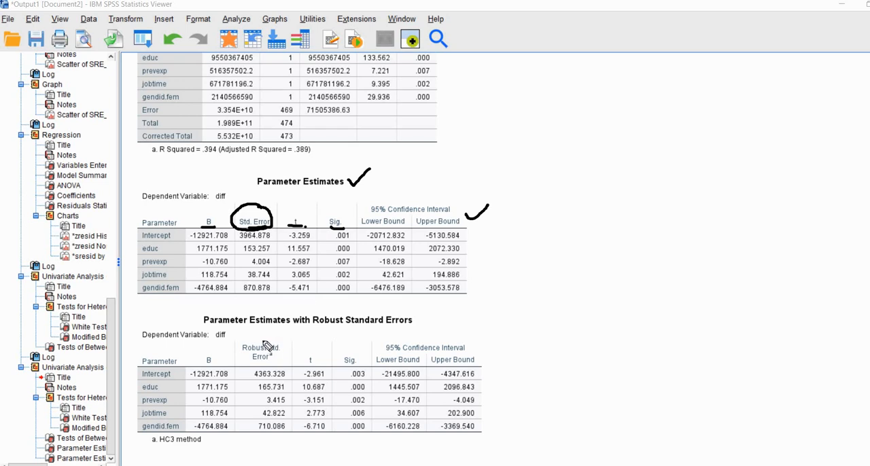
- Compare the HC3 robust standard errors, t, significance and confidence intervals with those in the ordinary Parameter Estimates table
drag(416, 314, 433, 306)
drag(215, 367, 199, 368)
mouse_move(264, 368)
mouse_down()
mouse_move(285, 351)
mouse_move(258, 336)
mouse_move(241, 358)
mouse_move(264, 376)
mouse_move(248, 370)
mouse_move(279, 351)
mouse_up()
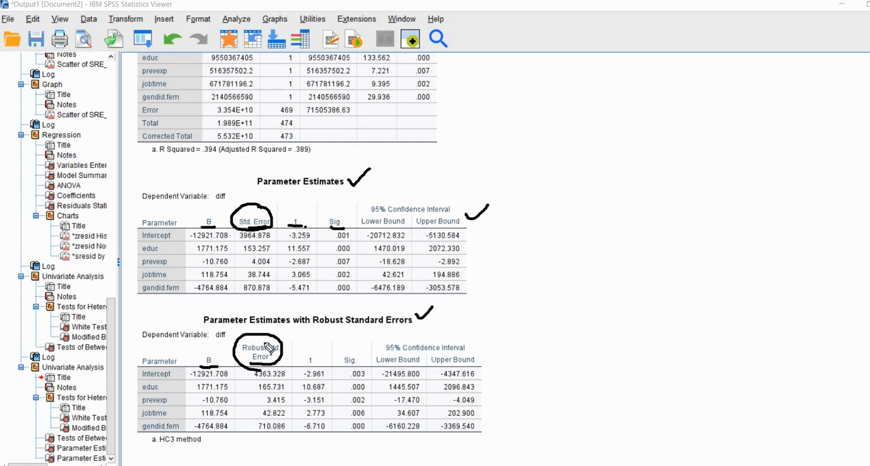
mouse_move(306, 362)
mouse_down()
mouse_move(324, 362)
mouse_move(303, 354)
mouse_move(361, 359)
mouse_move(345, 352)
mouse_up()
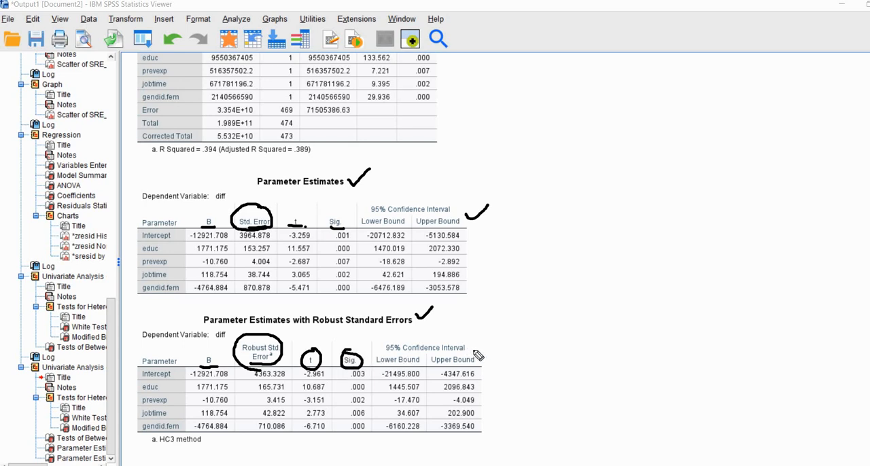
mouse_move(474, 349)
mouse_down()
mouse_move(481, 355)
mouse_move(501, 335)
mouse_up()
mouse_move(487, 366)
mouse_down()
mouse_move(507, 401)
mouse_move(494, 427)
mouse_up()
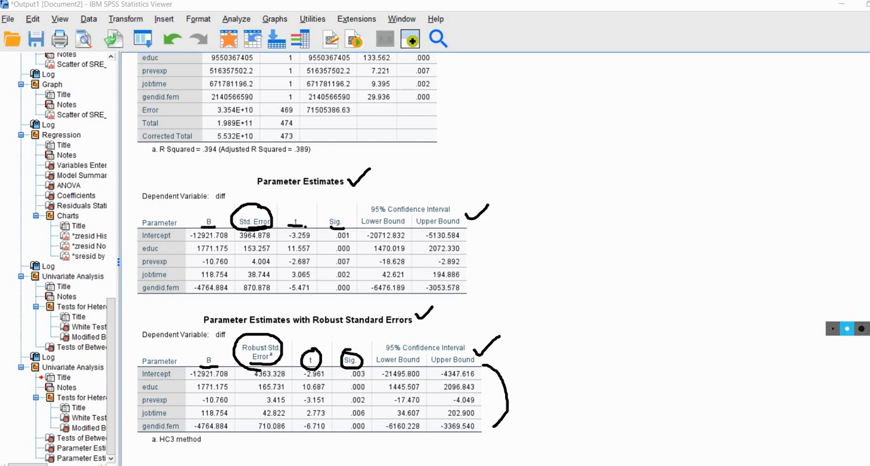
key(Escape)
click(276, 388)
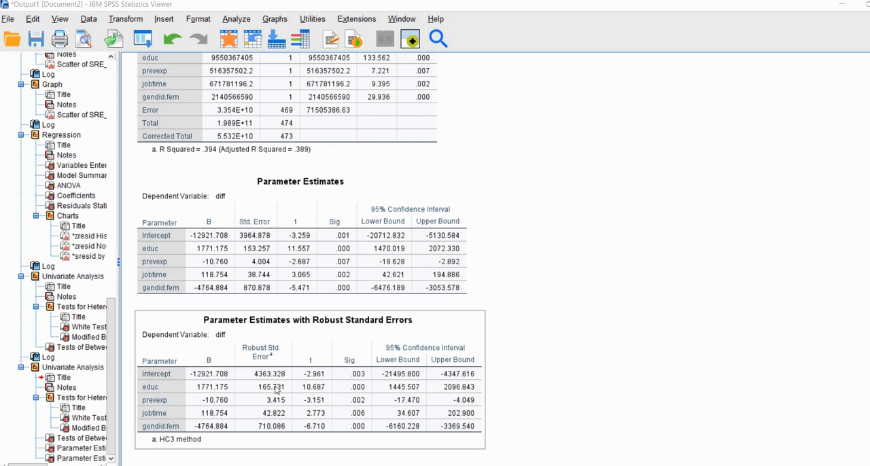
click(503, 340)
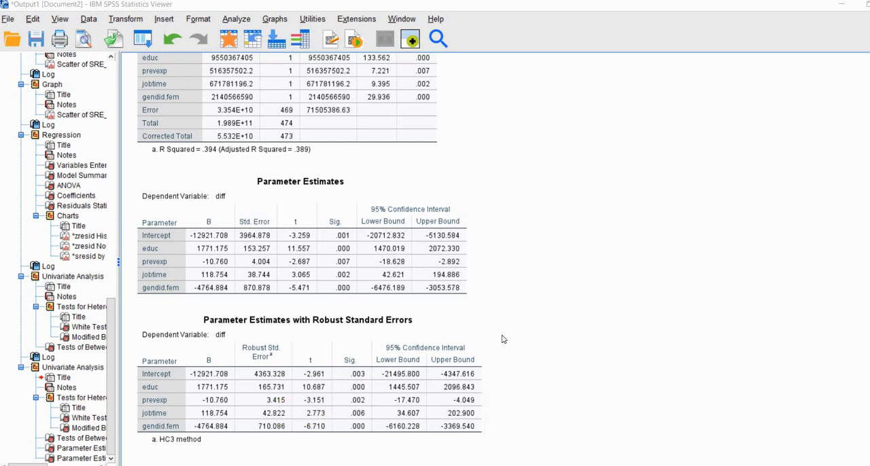